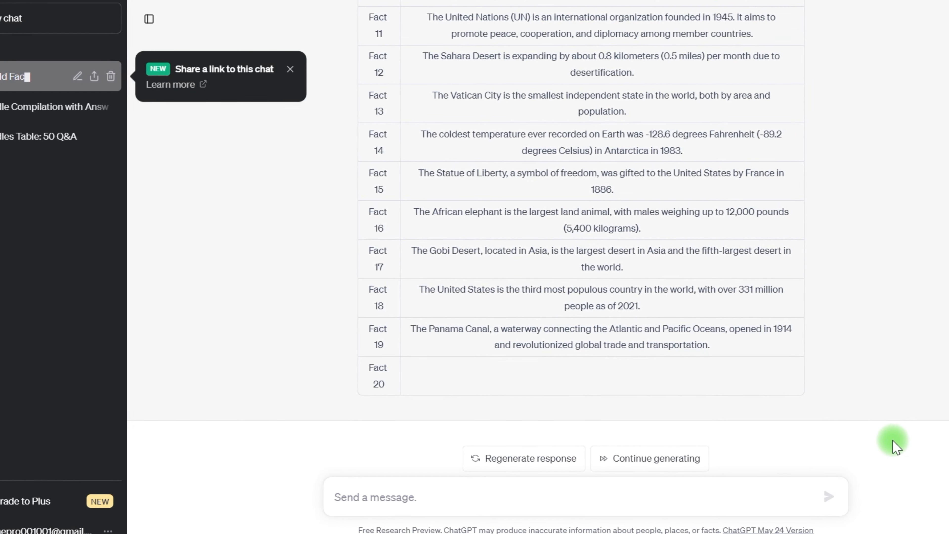
Dismiss the link-sharing notice and continue generating the world facts table until it reaches Fact 50
left_click(292, 69)
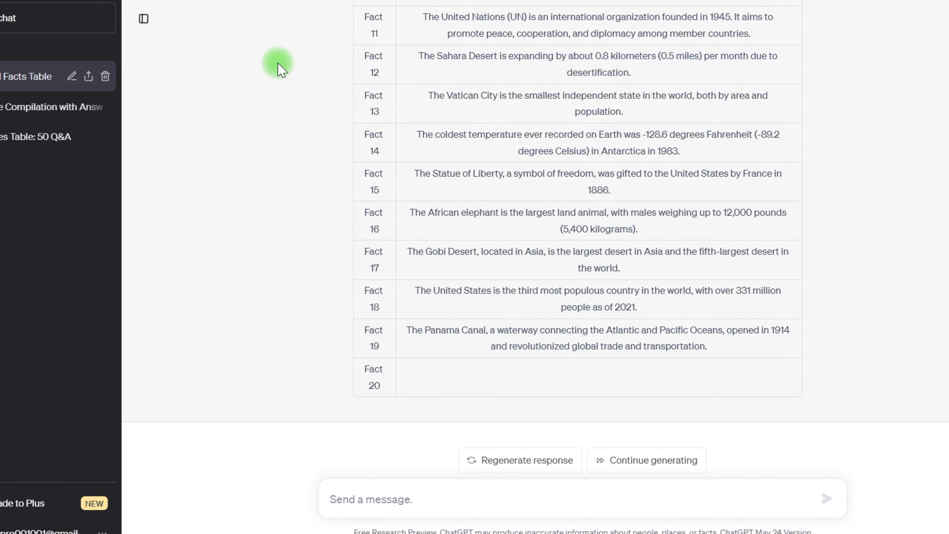
left_click(656, 468)
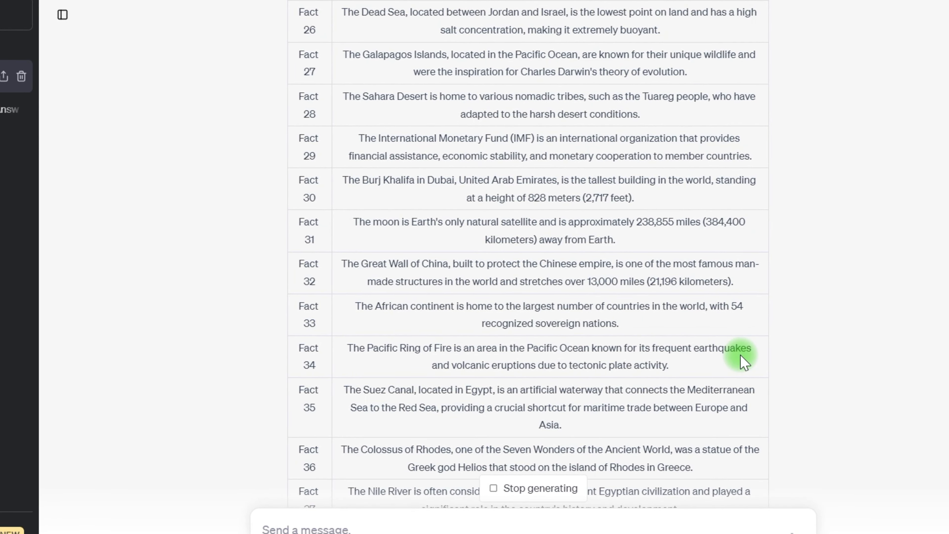
left_click(639, 496)
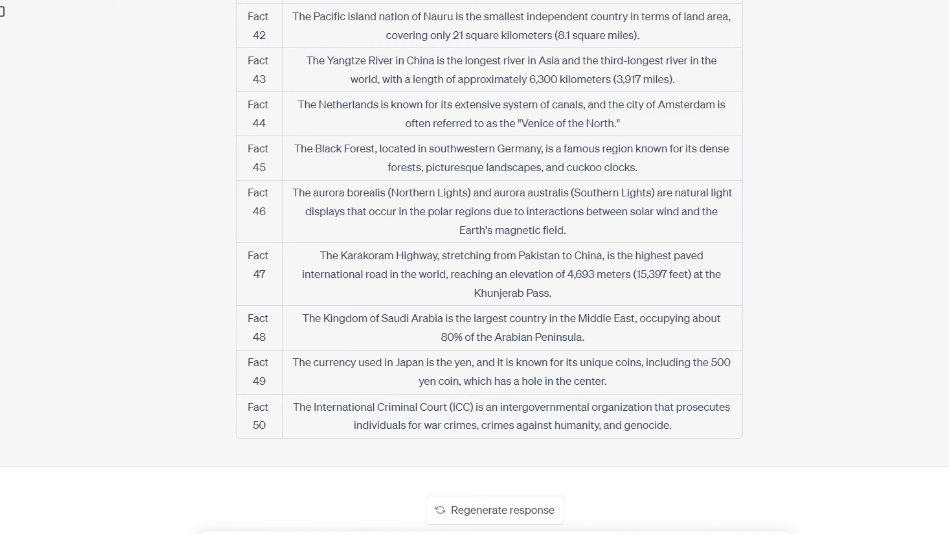
Copy all table rows from Fact 1 through Fact 50, leaving out the header row
left_click(245, 169)
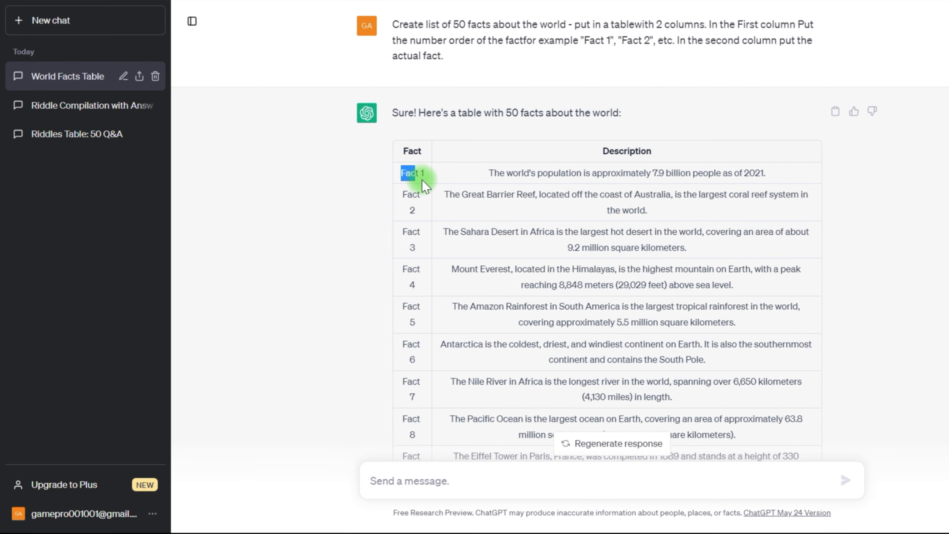
scroll(474, 170, "down", 20)
left_click_drag(425, 185, 487, 172)
left_click_drag(527, 224, 756, 372)
right_click(746, 374)
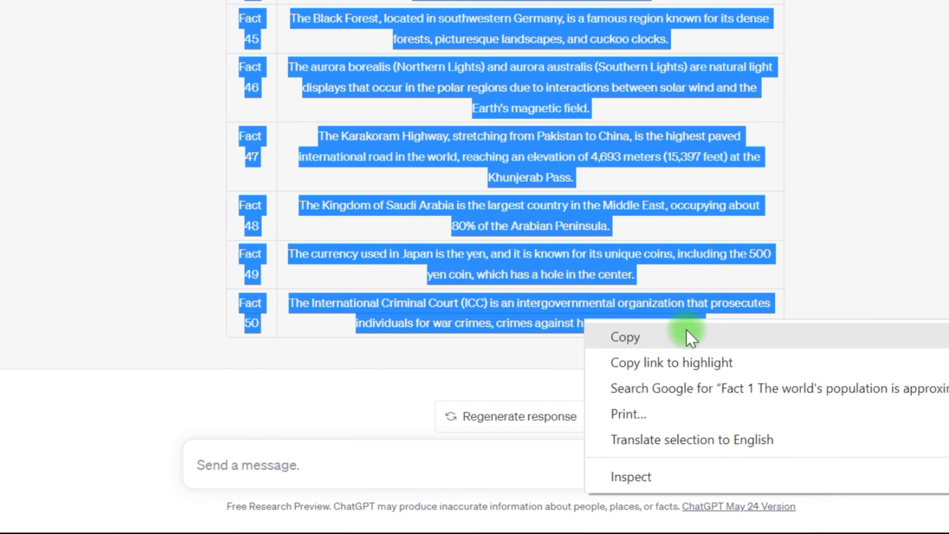
left_click(687, 330)
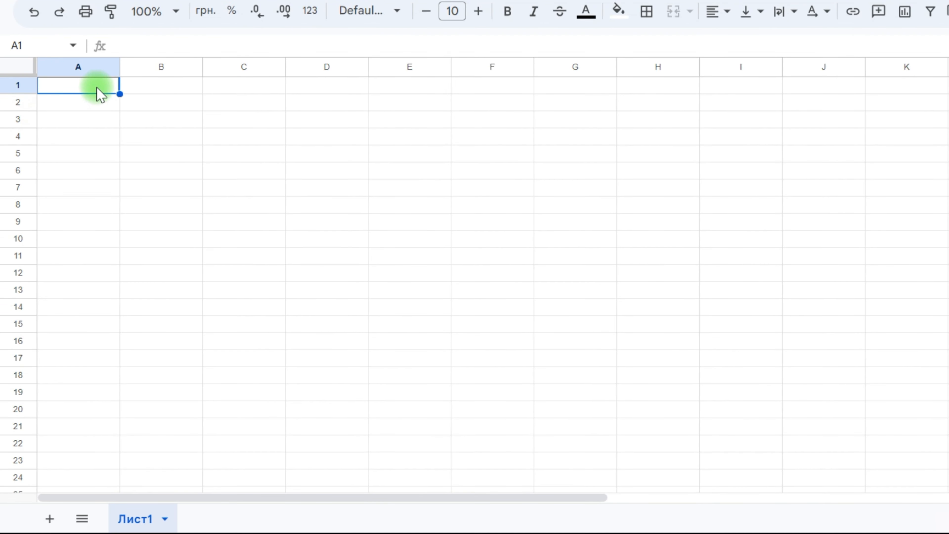
Switch to the empty Google Sheets spreadsheet, paste the copied facts starting at cell A1, and check the rows
key("ctrl+v")
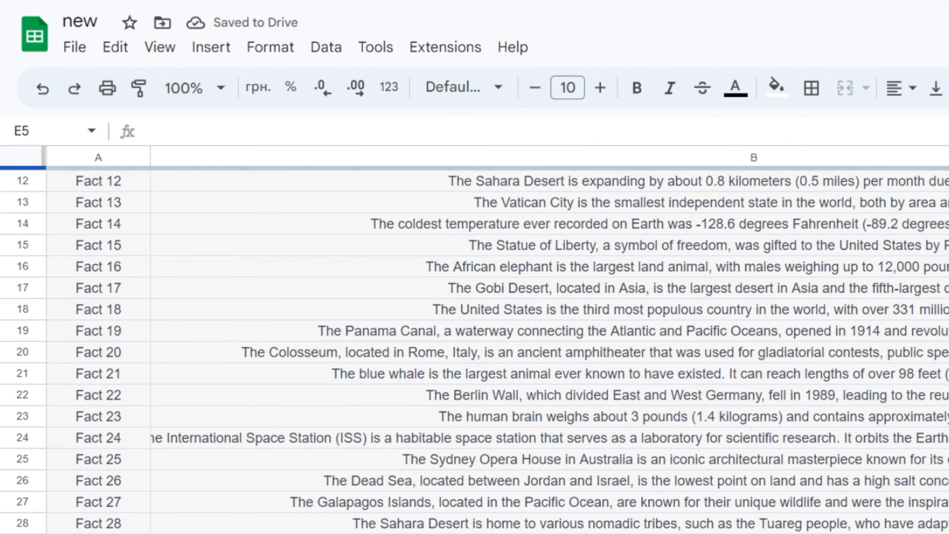
scroll(475, 351, "up", 3)
scroll(475, 352, "down", 7)
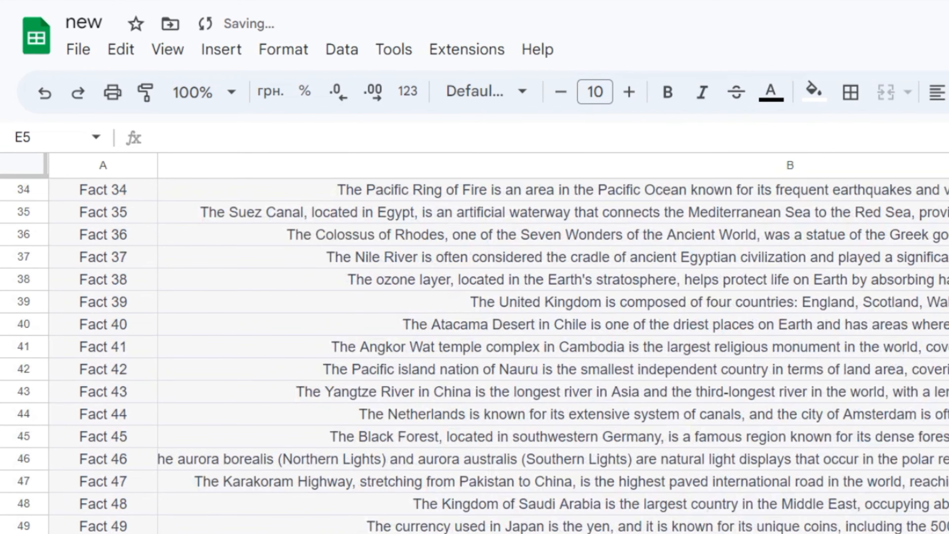
scroll(475, 336, "up", 11)
left_click(769, 323)
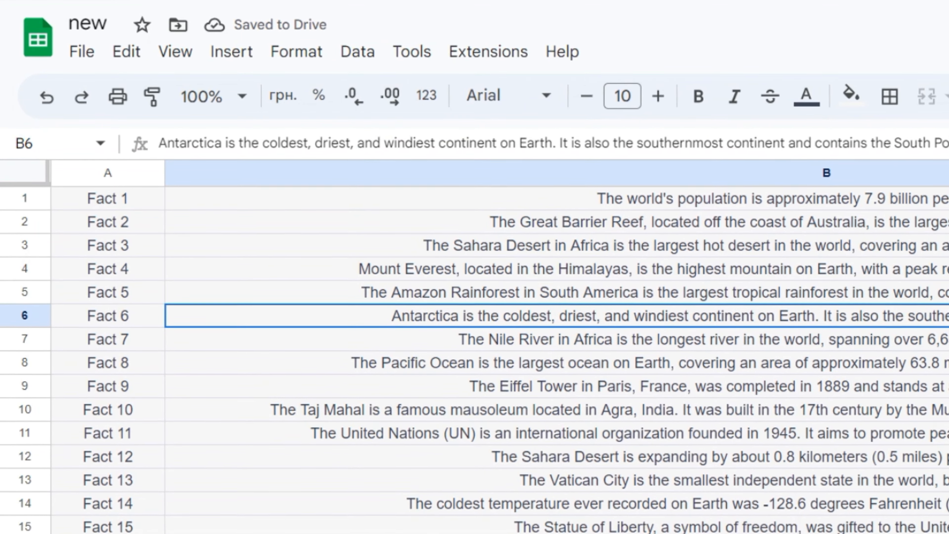
Rename the spreadsheet to "world facts"
left_click(88, 23)
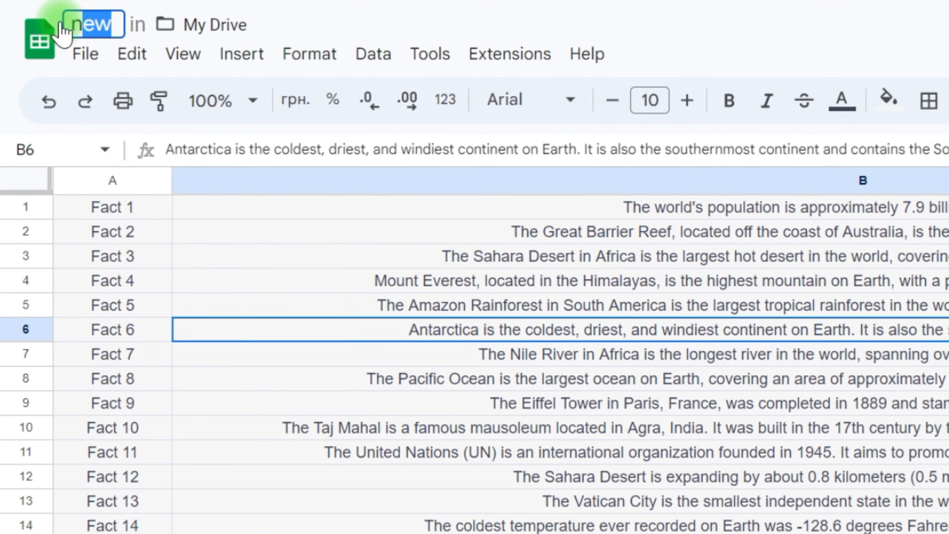
type("wor")
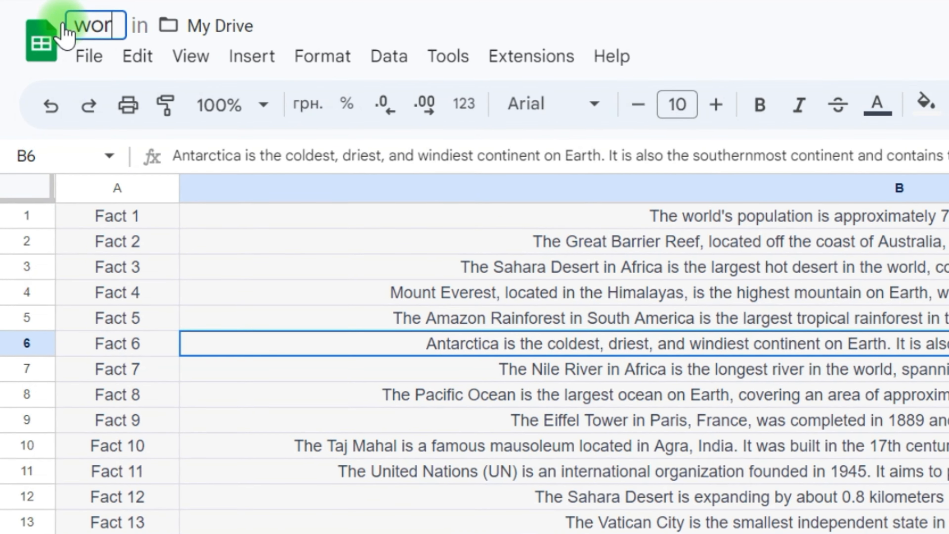
type("ld fa")
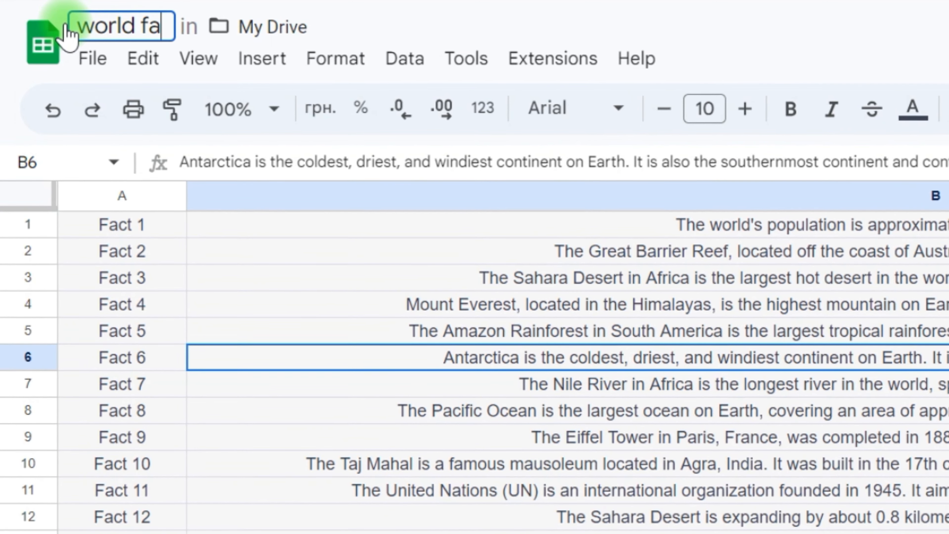
type("cts")
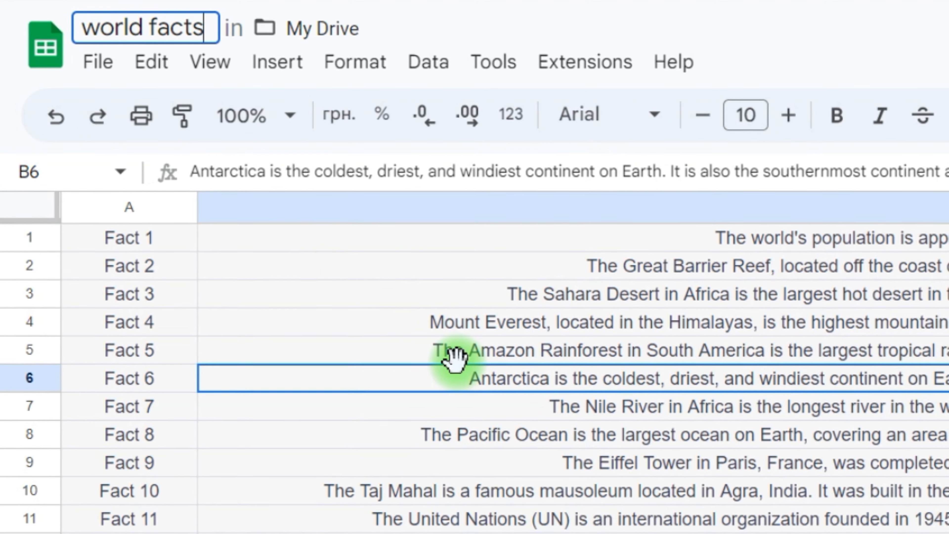
left_click(455, 361)
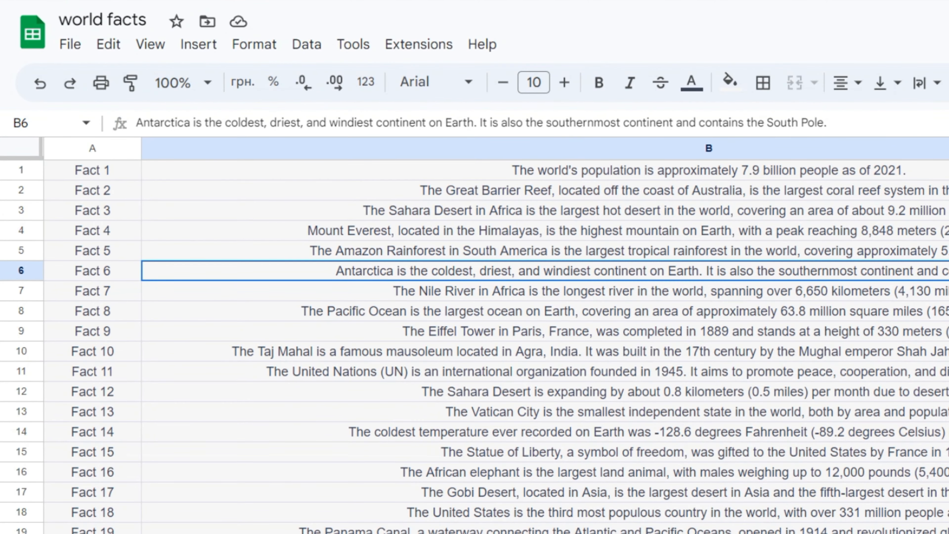
Download the spreadsheet as Comma Separated Values (.csv)
left_click(70, 47)
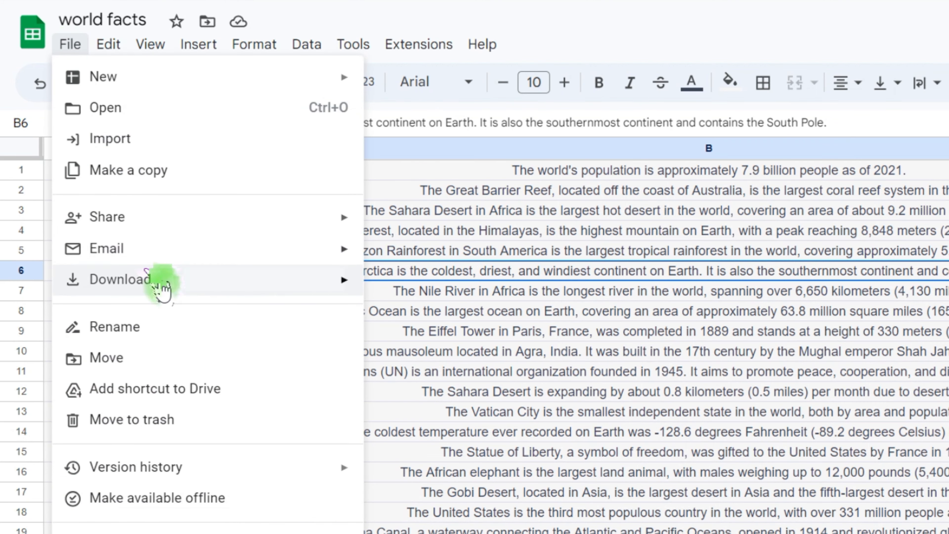
mouse_move(167, 295)
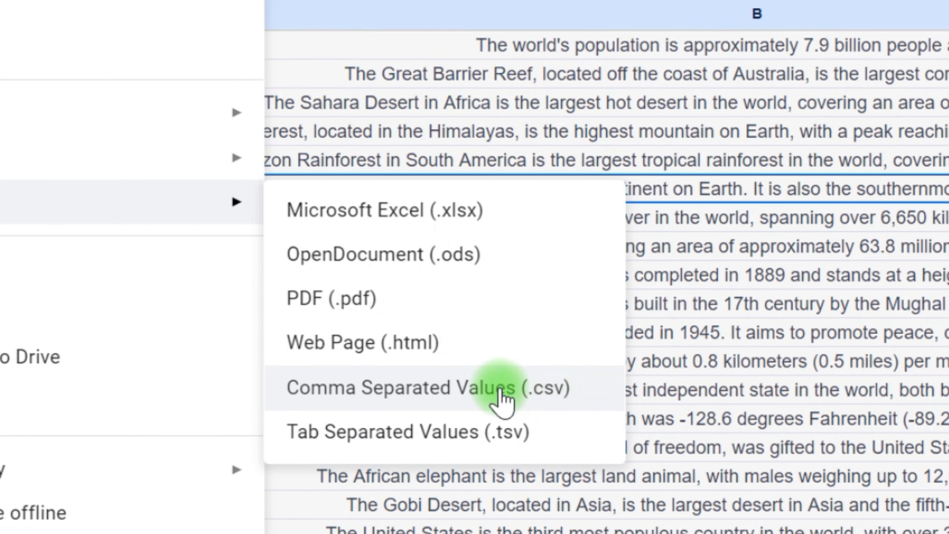
left_click(544, 391)
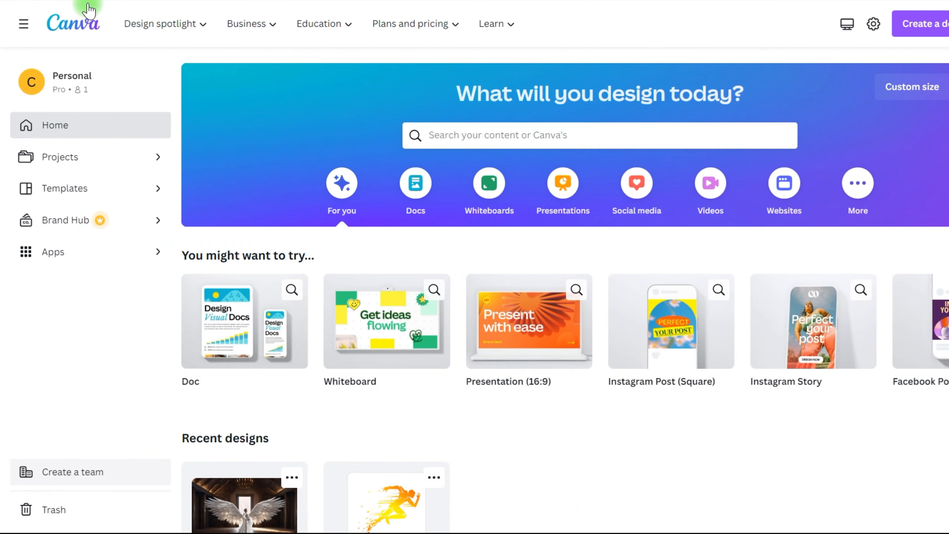
Switch to Canva, search for "youtube shorts" and open the YouTube Shorts template collection
type("youtube short")
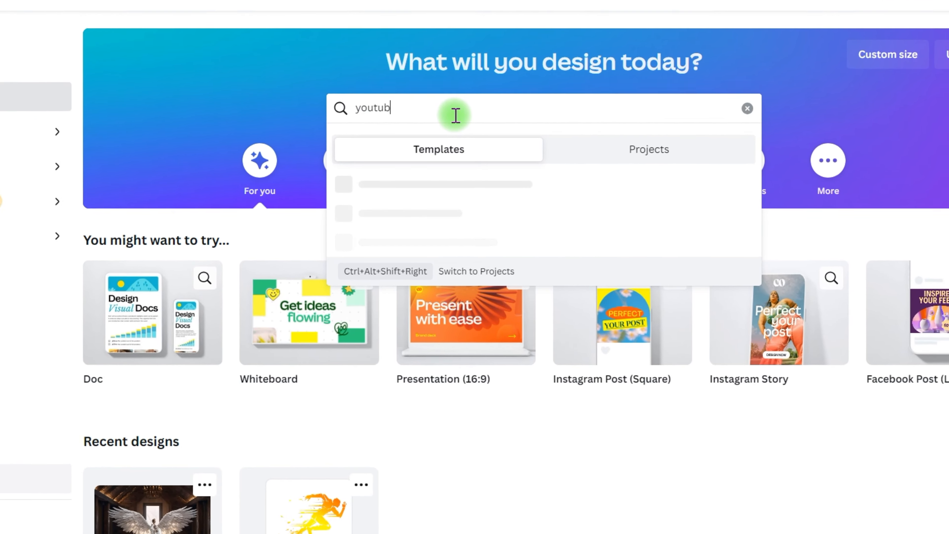
type("s")
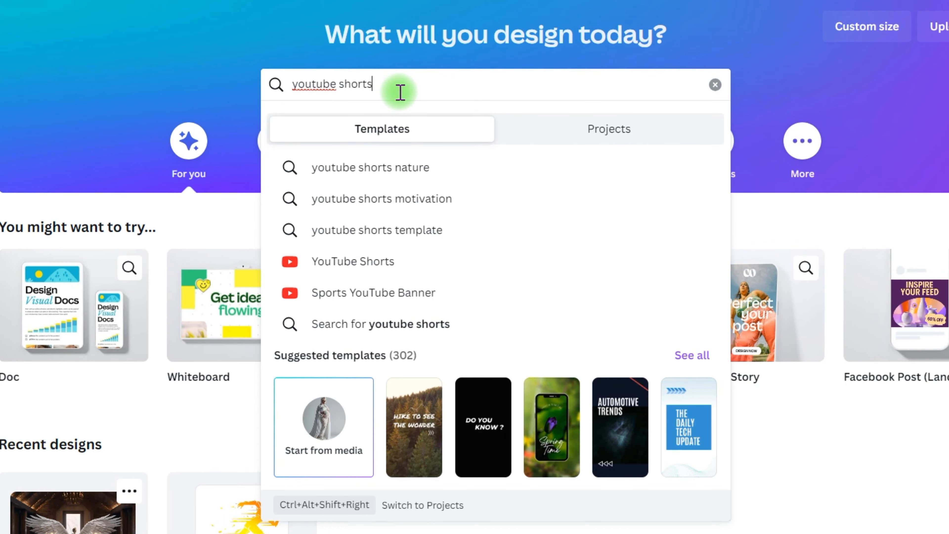
left_click(376, 268)
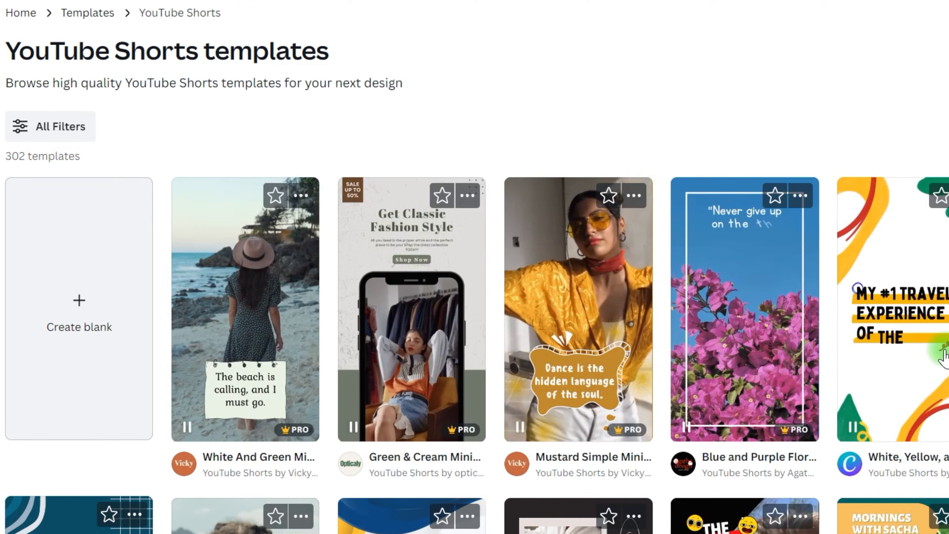
Open the white Organic Natural Travel template with the text "Hike to see the wonder" for editing
middle_click(926, 157)
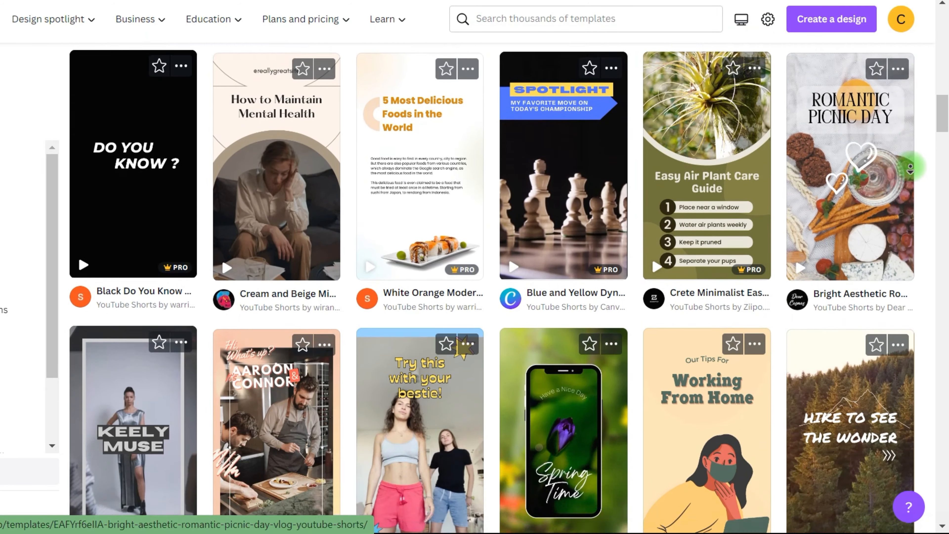
middle_click(911, 169)
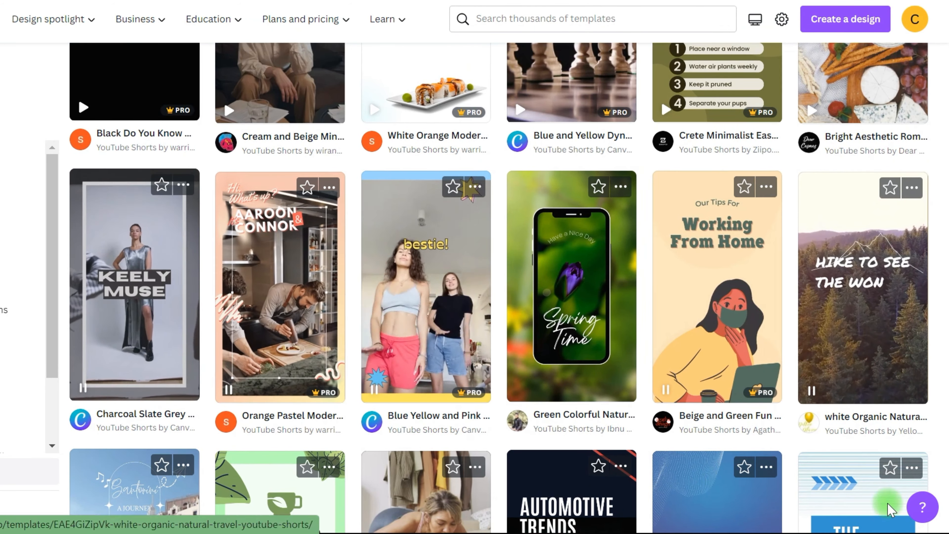
left_click(829, 275)
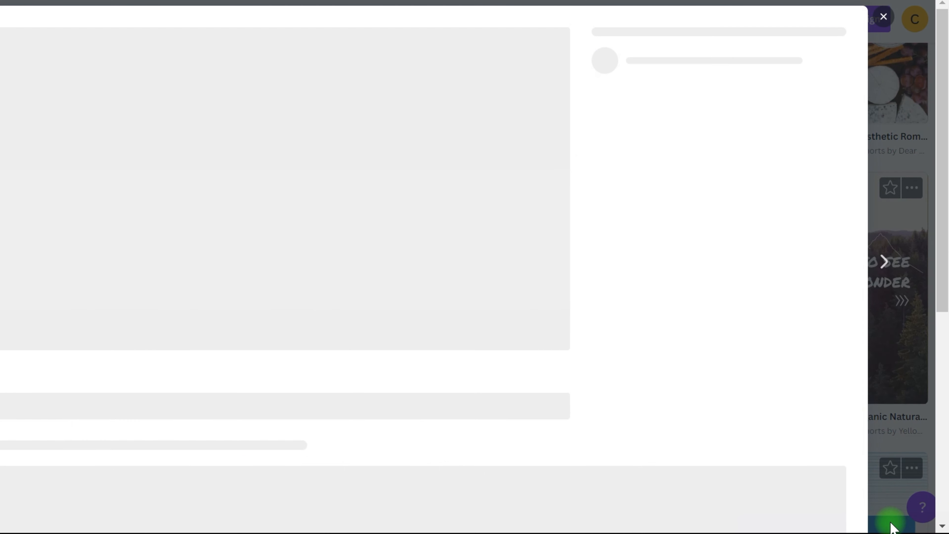
left_click(724, 151)
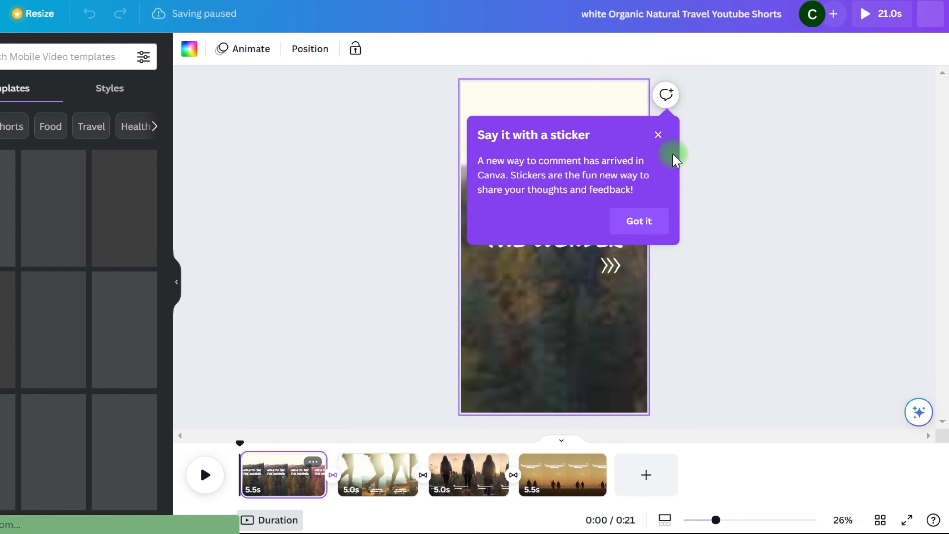
Close the sticker notice, delete every page except the first, and remove the forest background video from that page
left_click(658, 134)
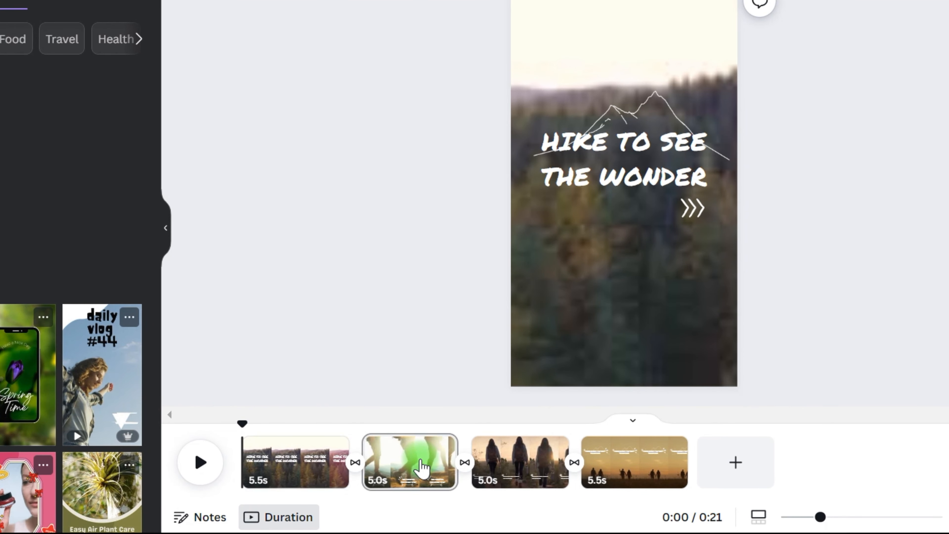
left_click(422, 467)
key("Delete")
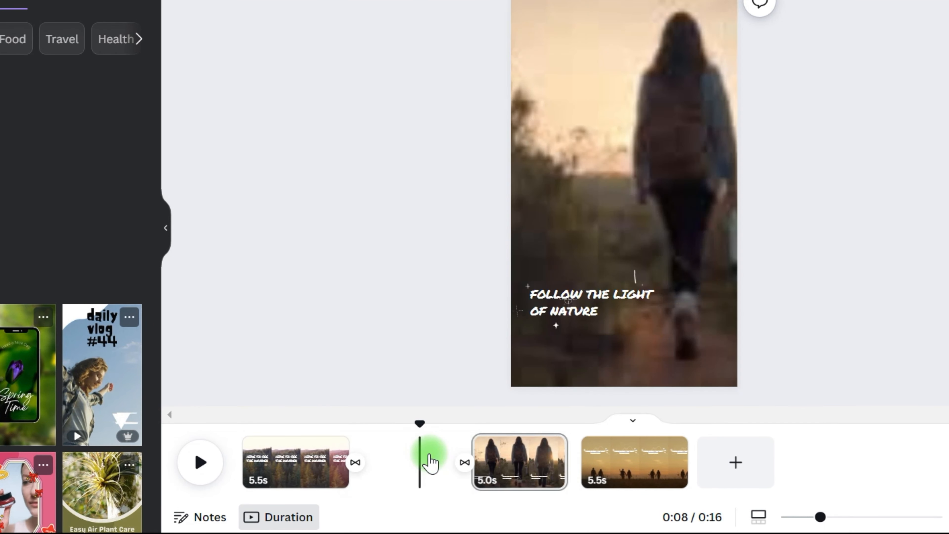
key("Delete")
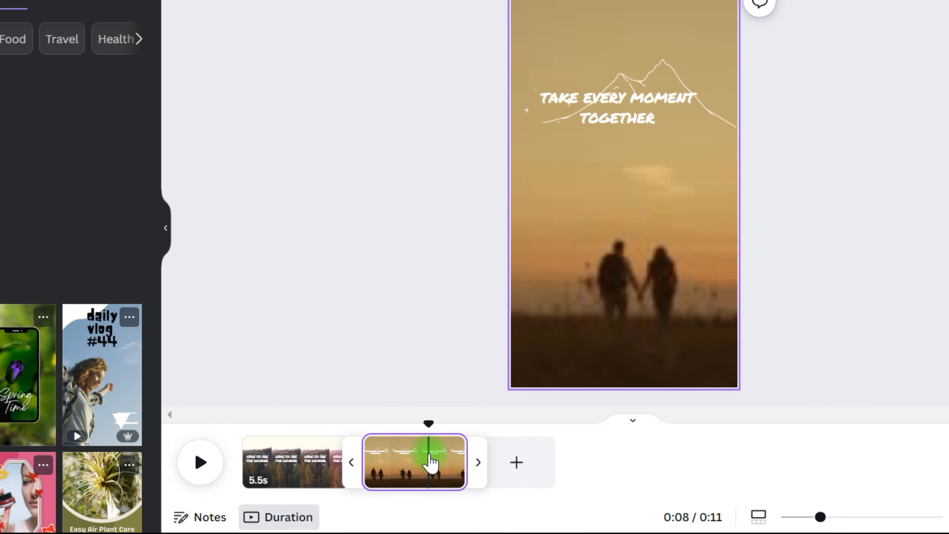
key("Delete")
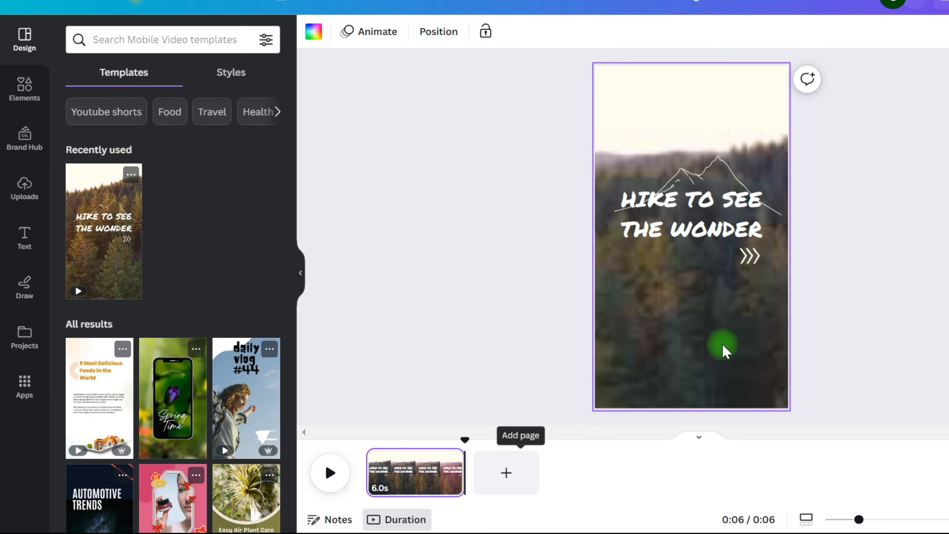
left_click(761, 350)
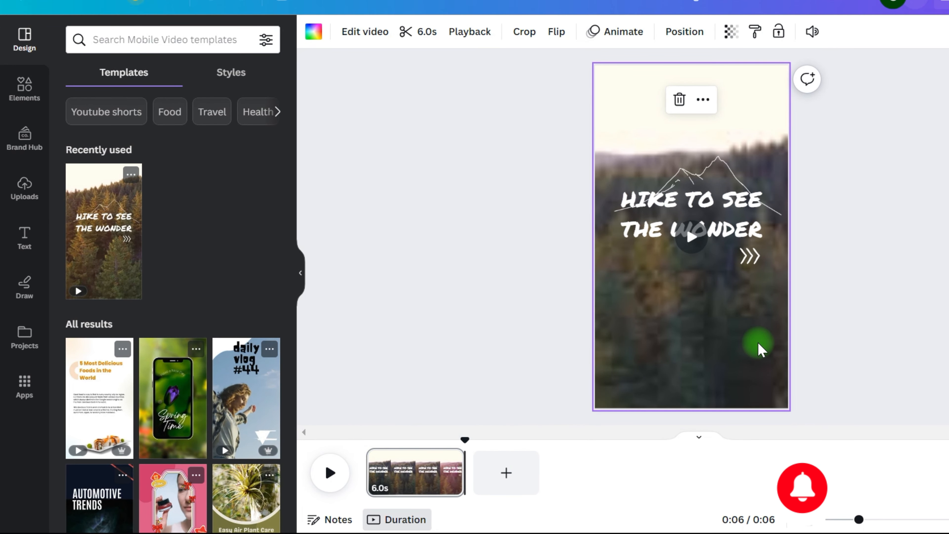
key("Delete")
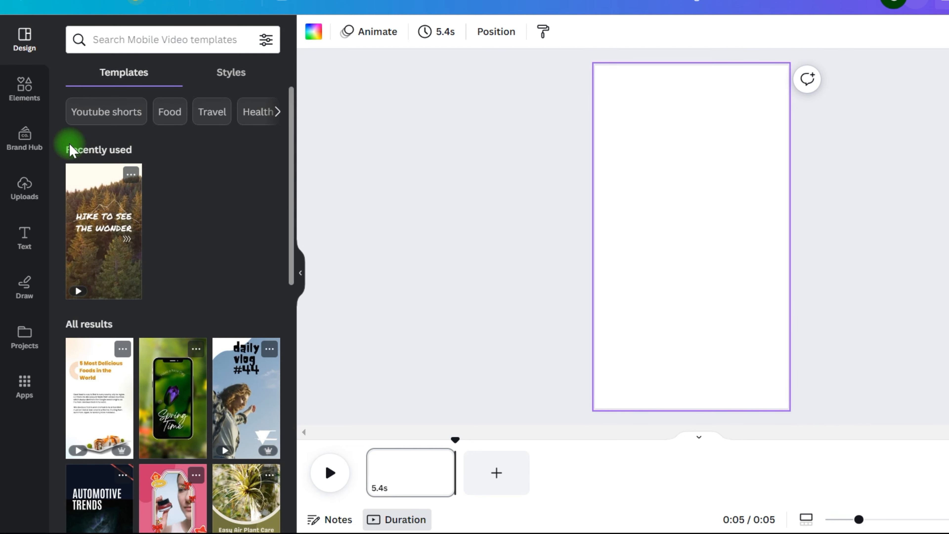
Search the design elements for "world"
left_click(25, 97)
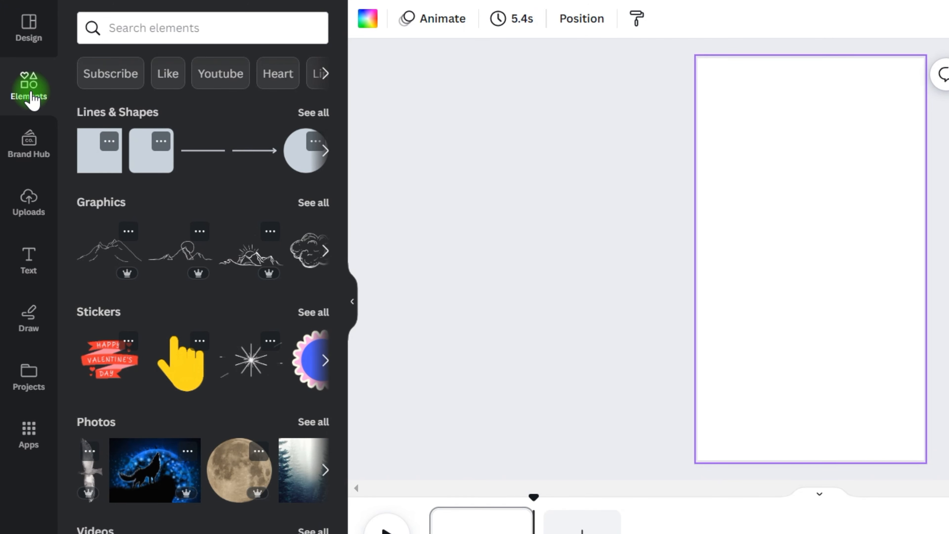
scroll(202, 470, "right", 3)
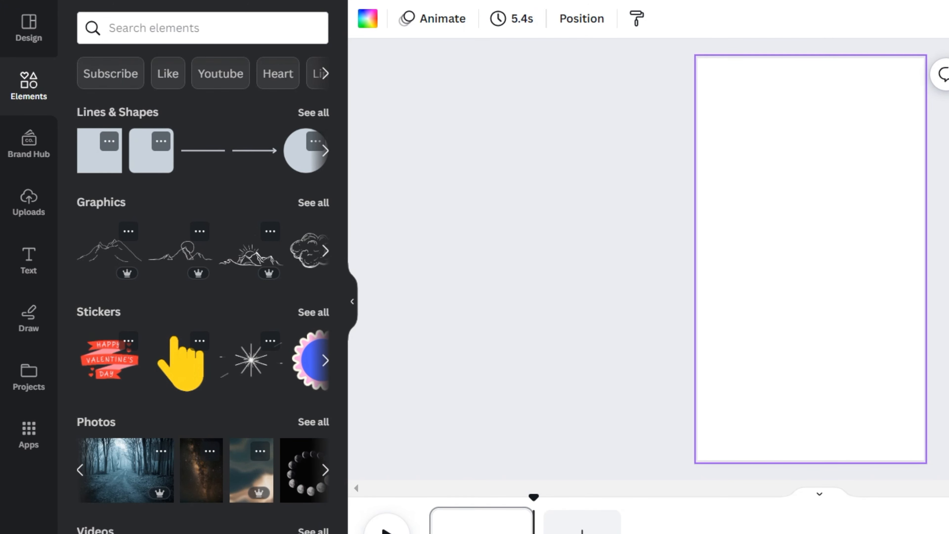
left_click(134, 36)
type("world")
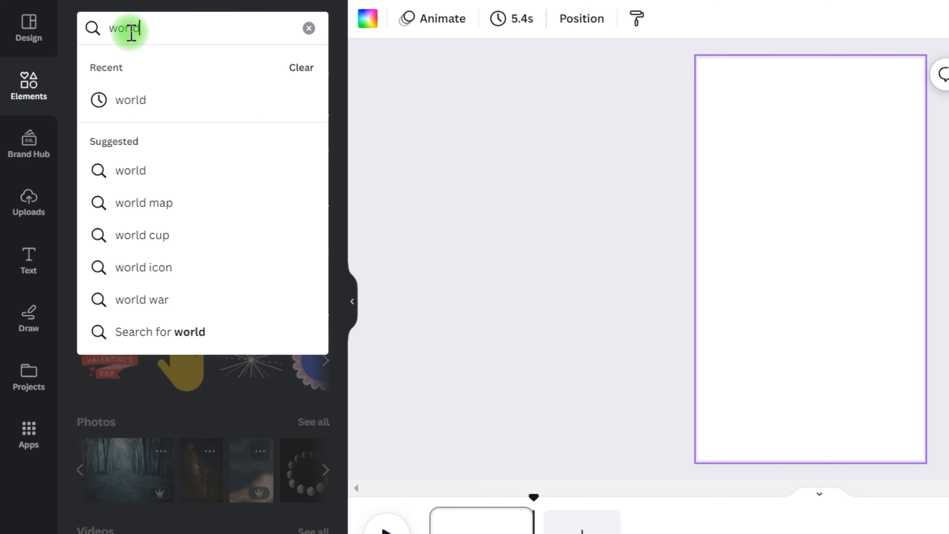
left_click(164, 87)
scroll(327, 281, "down", 1)
Add the 30-second Earth-from-space video from the world results, enlarge and shift it to fill the page, and delete the mountain drawing
left_click(327, 281)
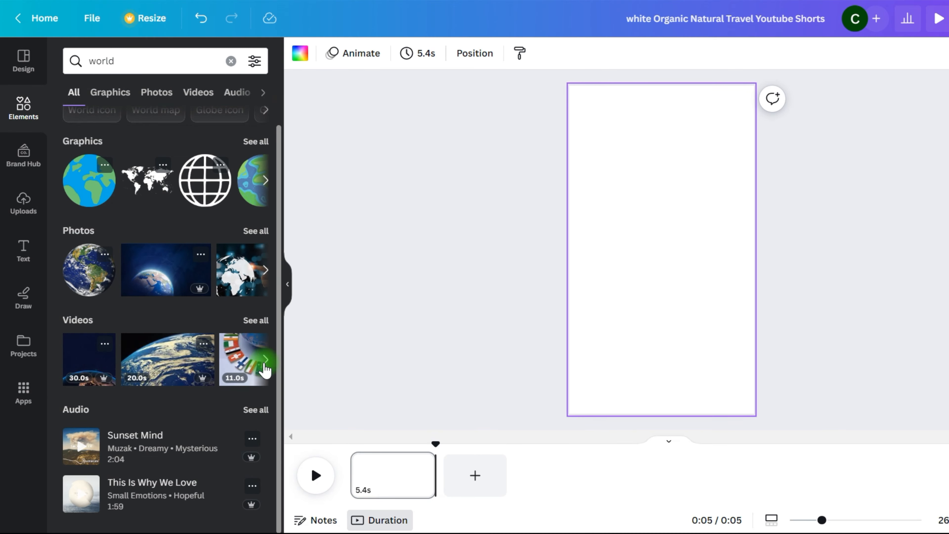
left_click(104, 379)
left_click_drag(570, 198, 368, 83)
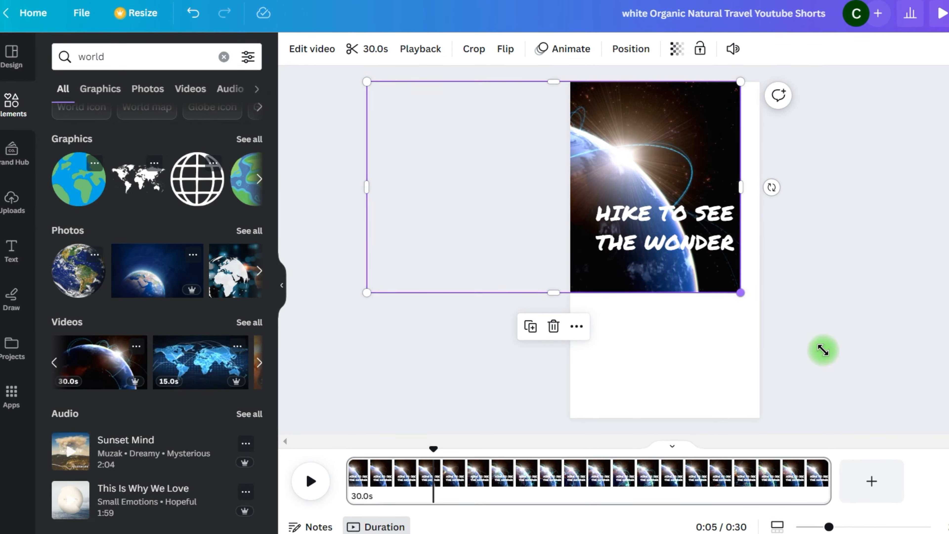
left_click_drag(823, 350, 932, 423)
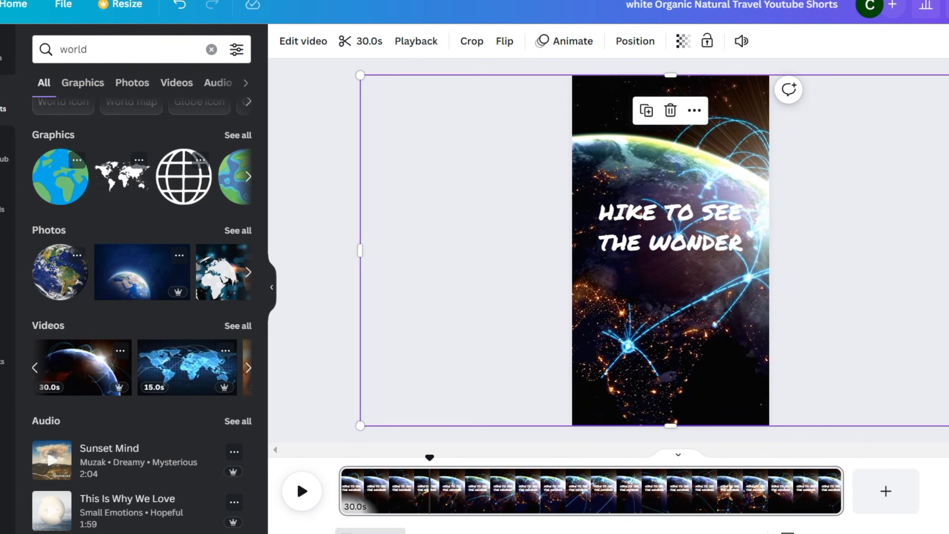
left_click_drag(612, 324, 684, 329)
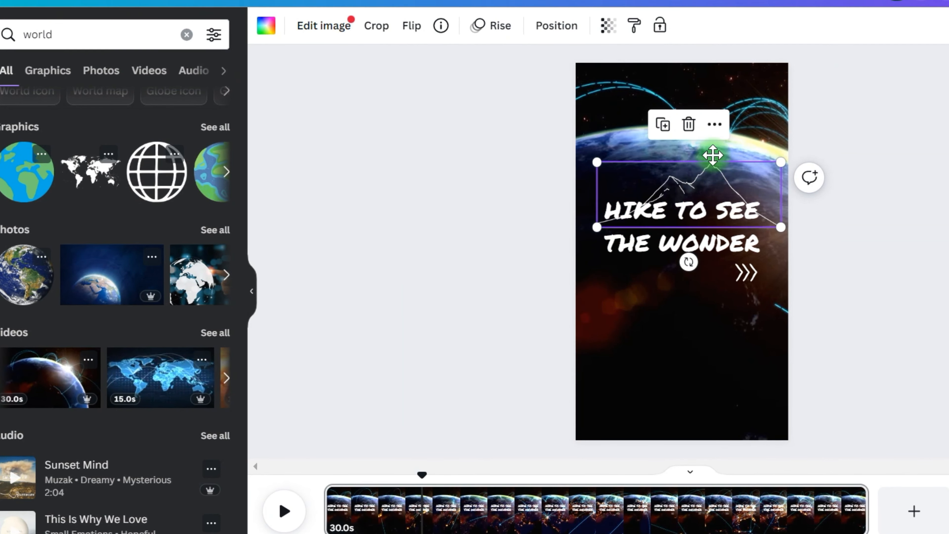
key("Delete")
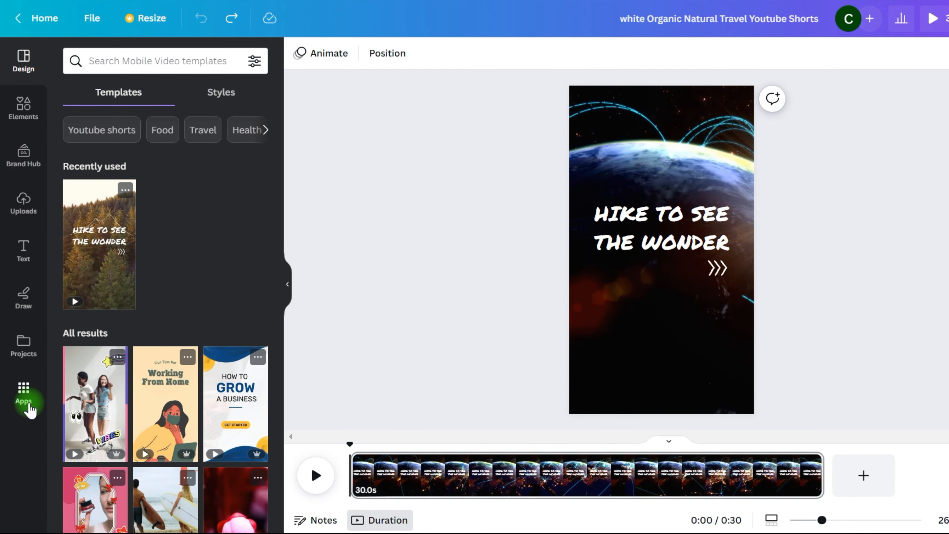
Find the Bulk create app and upload the CSV file of world facts as its data
left_click(24, 396)
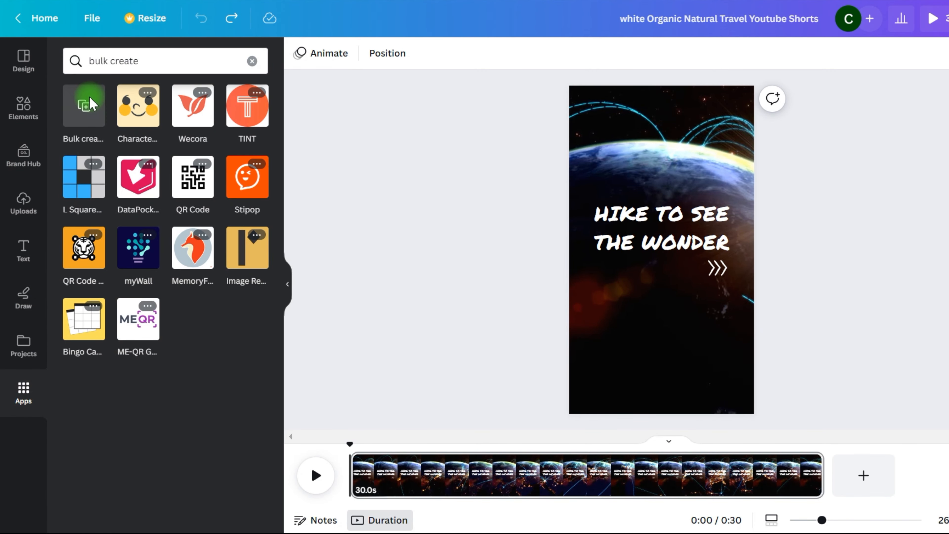
left_click(91, 104)
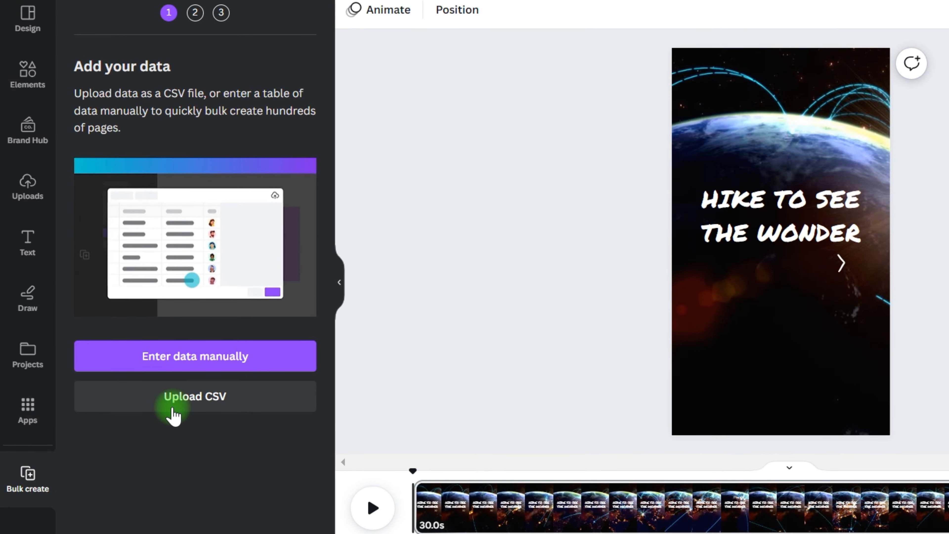
left_click(173, 415)
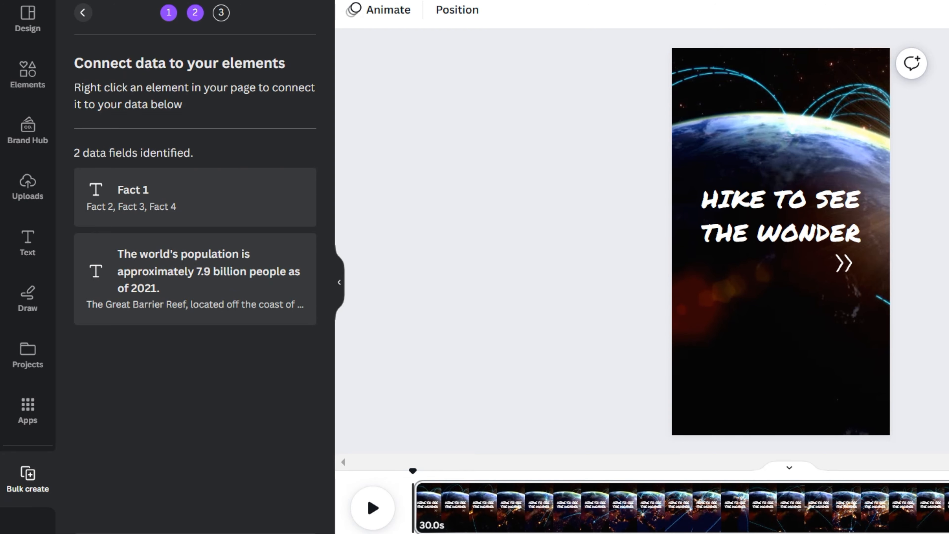
Add a text box to the page and set its font size to 64
left_click(33, 240)
left_click(202, 70)
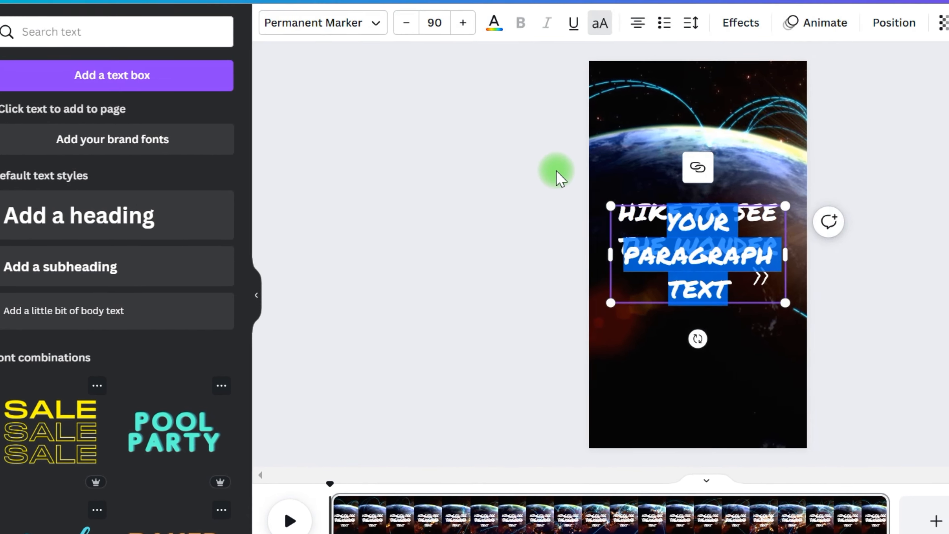
left_click(384, 25)
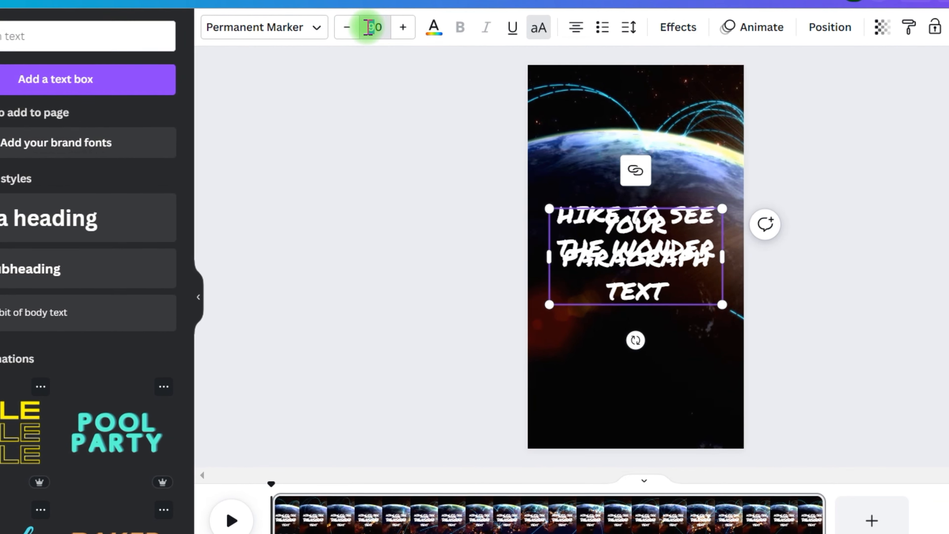
left_click(376, 68)
left_click(381, 28)
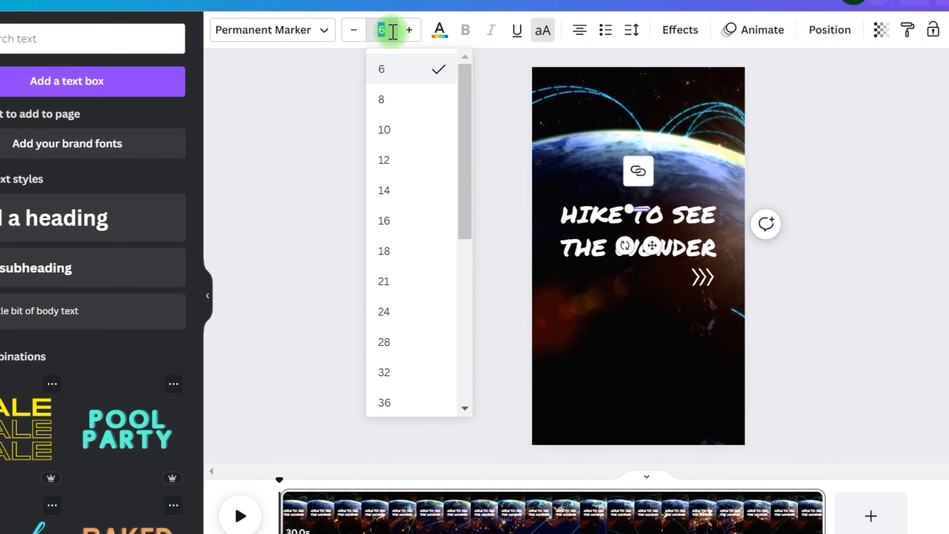
type("1")
left_click(396, 29)
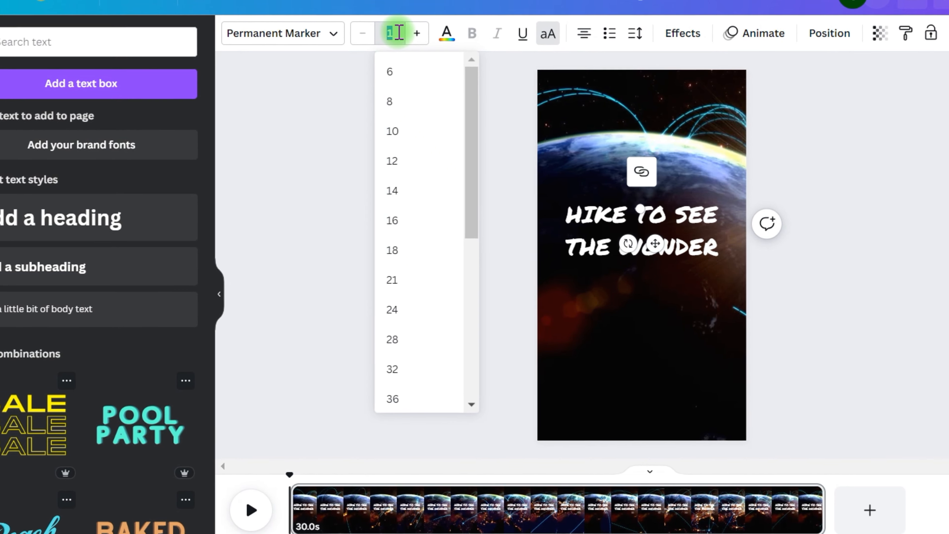
left_click_drag(473, 159, 474, 254)
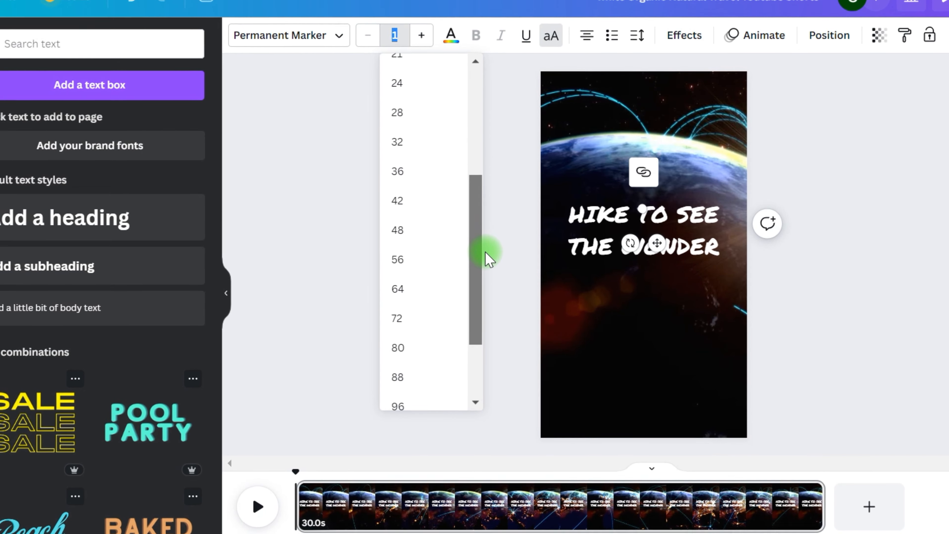
left_click(432, 287)
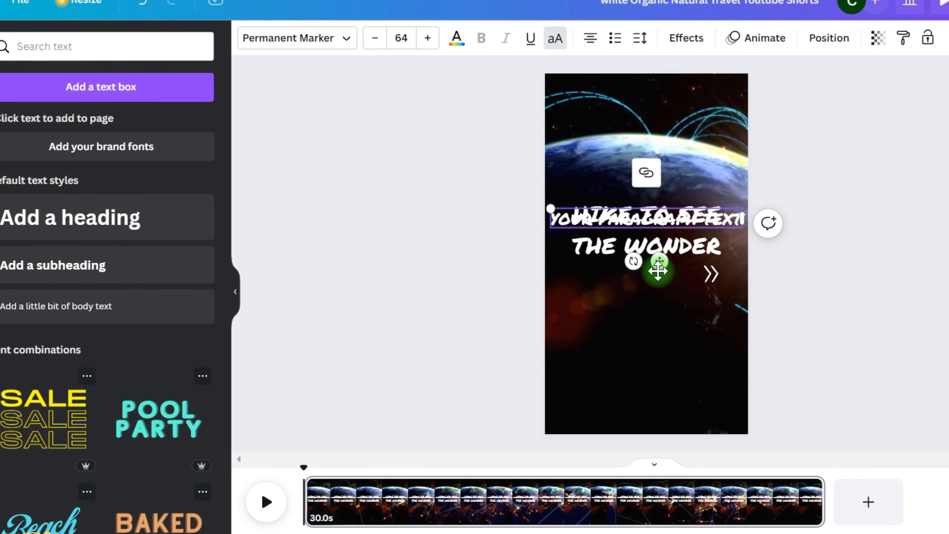
Place the new text near the page's lower edge at size 60 and move the "Hike to see the wonder" headline up onto the globe
left_click_drag(658, 271, 658, 405)
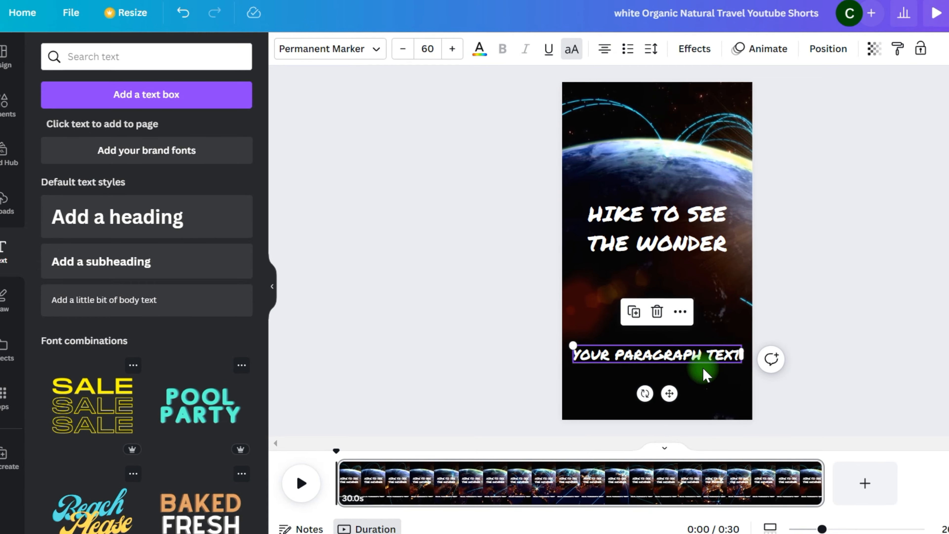
left_click_drag(692, 218, 697, 183)
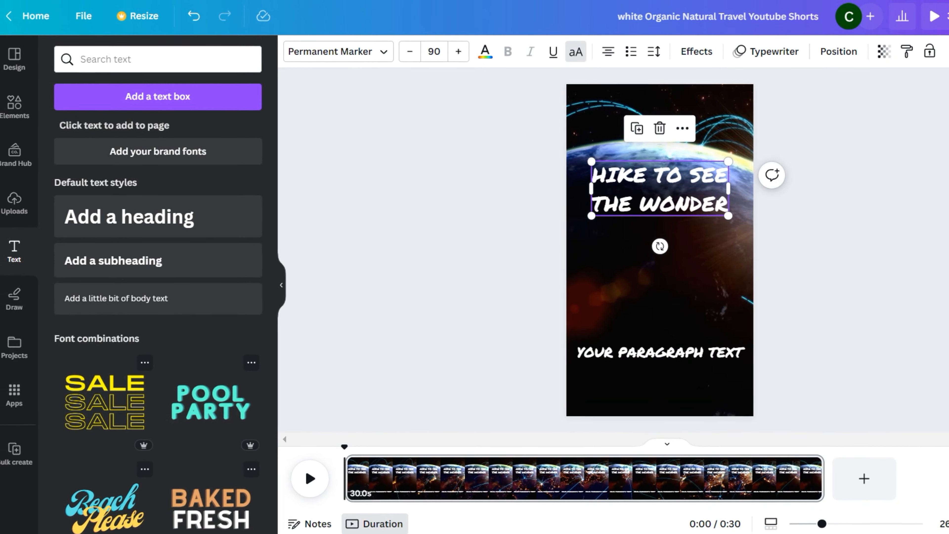
In Bulk create, connect the headline to the "Fact 1" field and the paragraph text to the world's population field
left_click(11, 458)
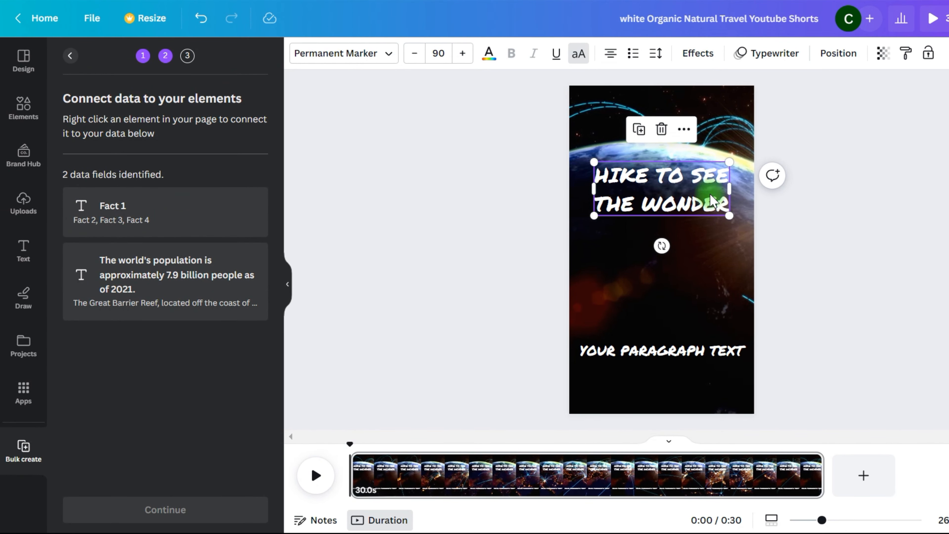
mouse_move(770, 368)
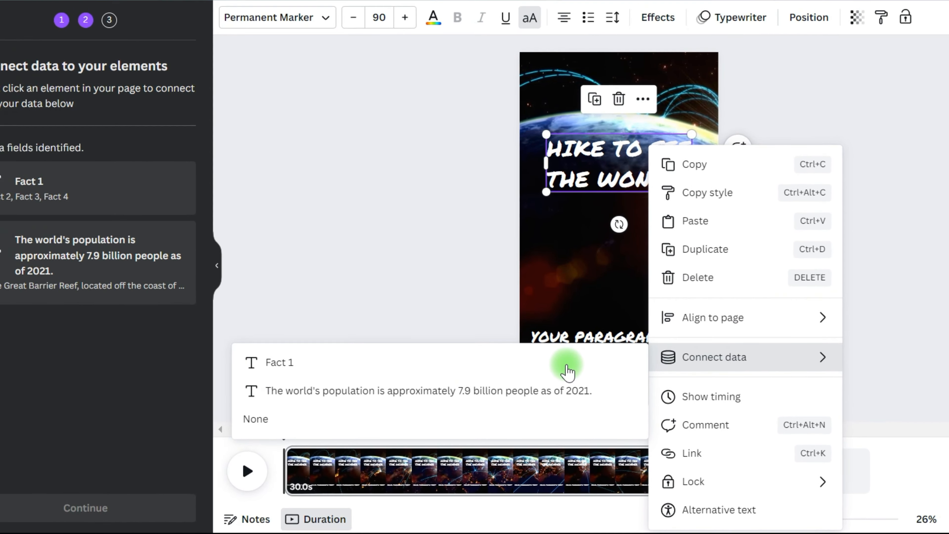
left_click(567, 370)
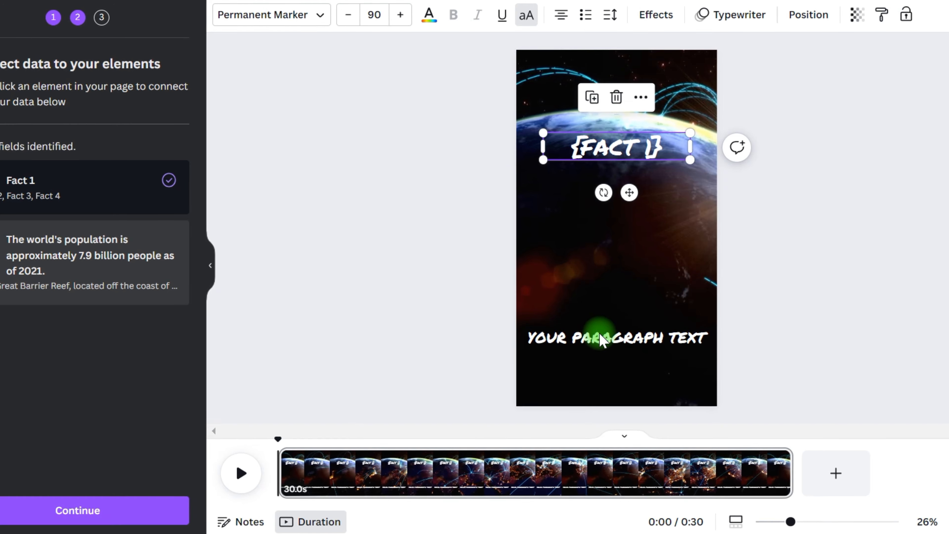
mouse_move(668, 368)
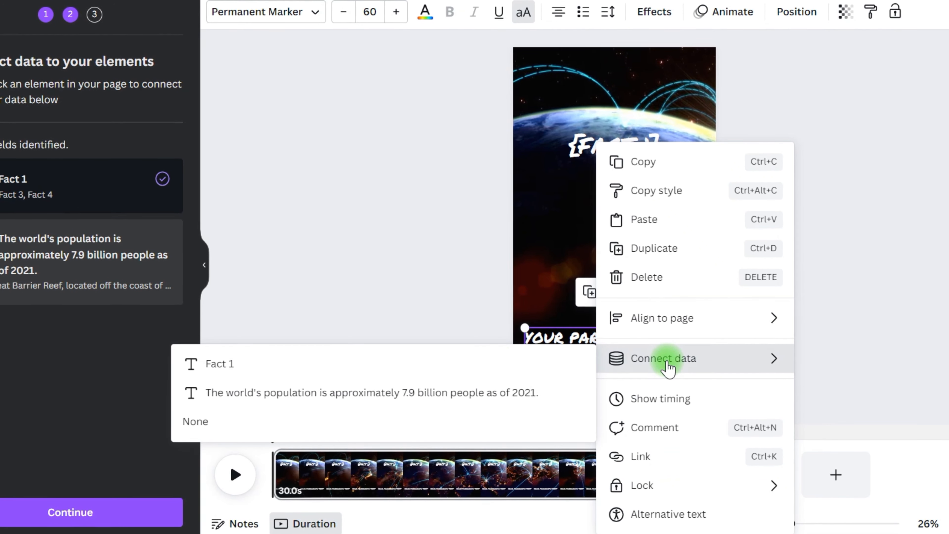
left_click(491, 392)
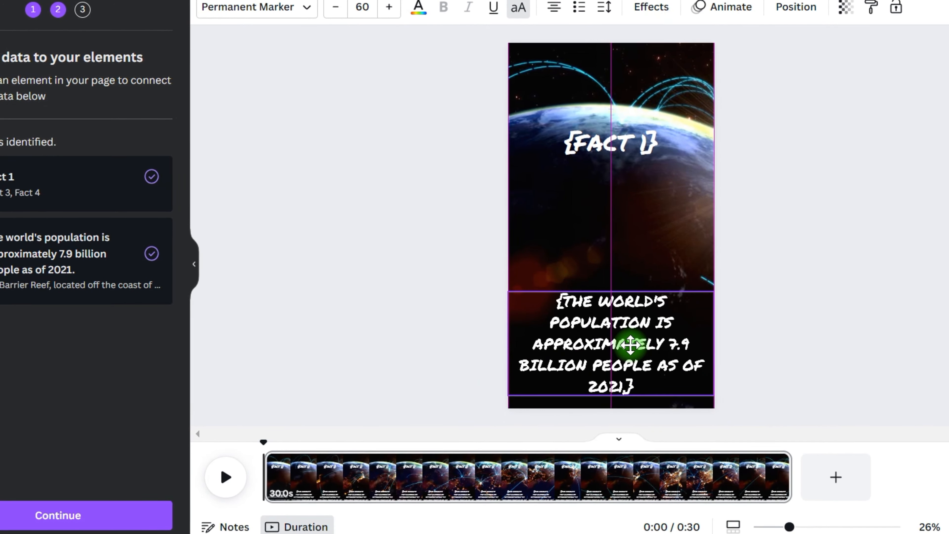
Change the font of both texts to League Spartan and trim the page's duration to 4.9 seconds
left_click(299, 6)
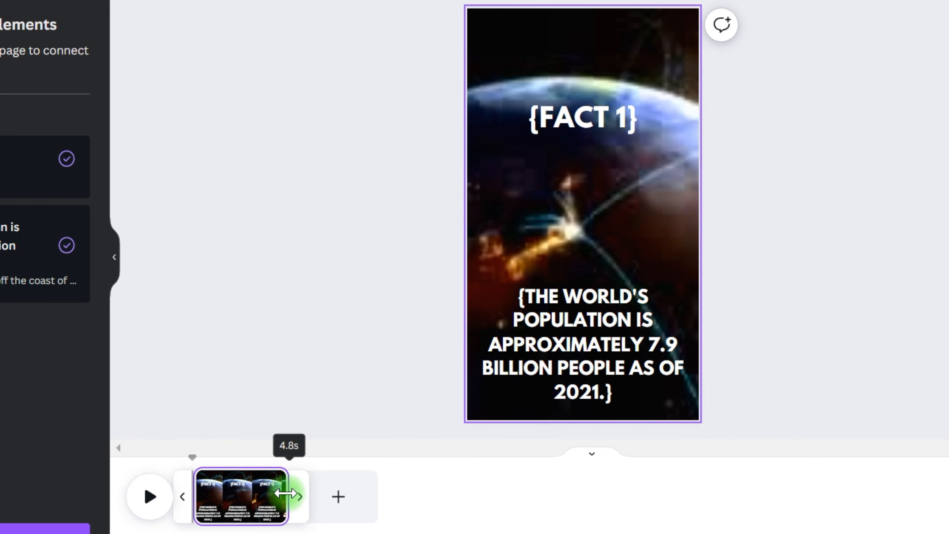
left_click_drag(287, 494, 288, 494)
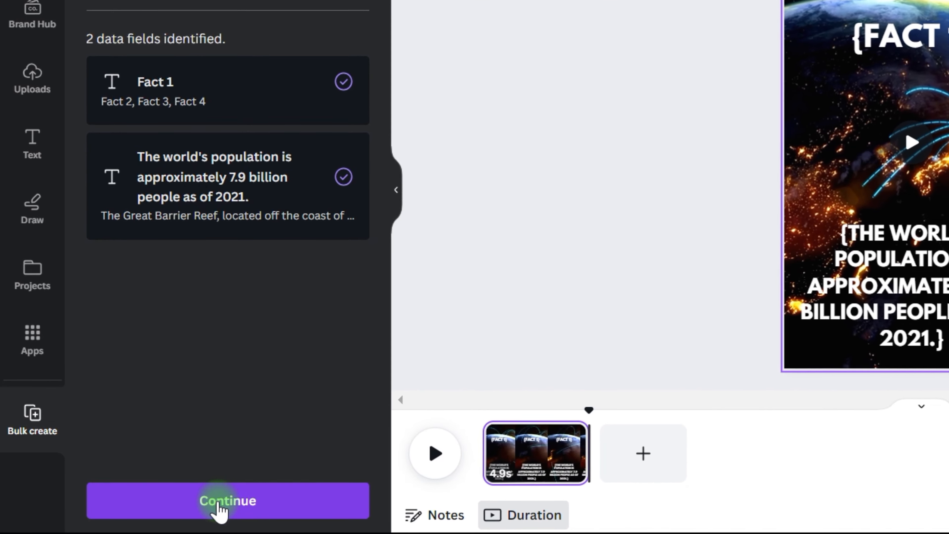
Review the fact rows to apply, keep all of them selected, and generate the 49 pages
left_click(219, 503)
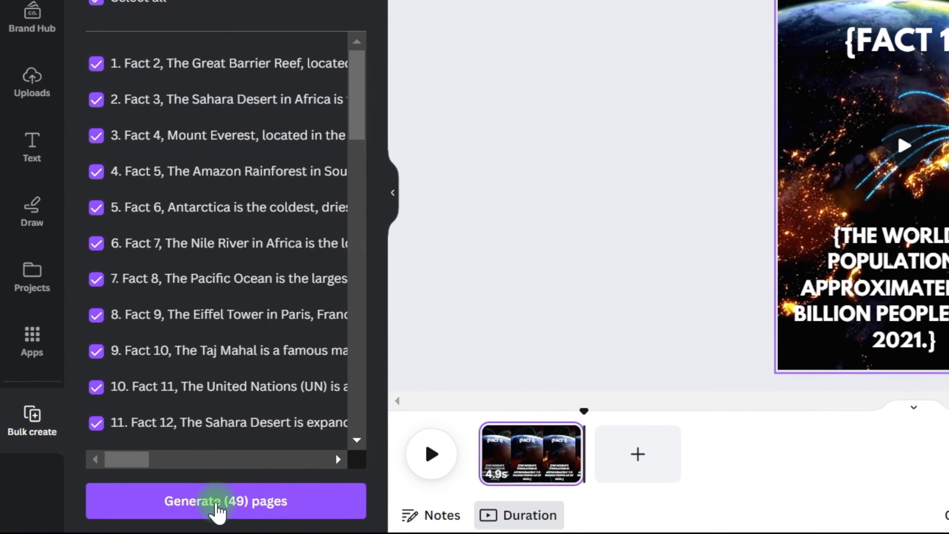
scroll(225, 191, "down", 15)
scroll(223, 198, "down", 2)
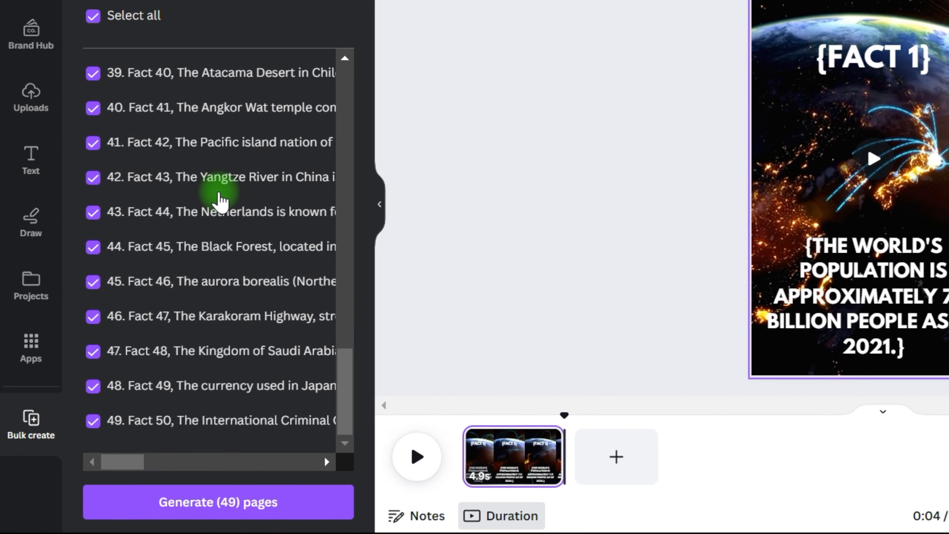
scroll(213, 204, "up", 15)
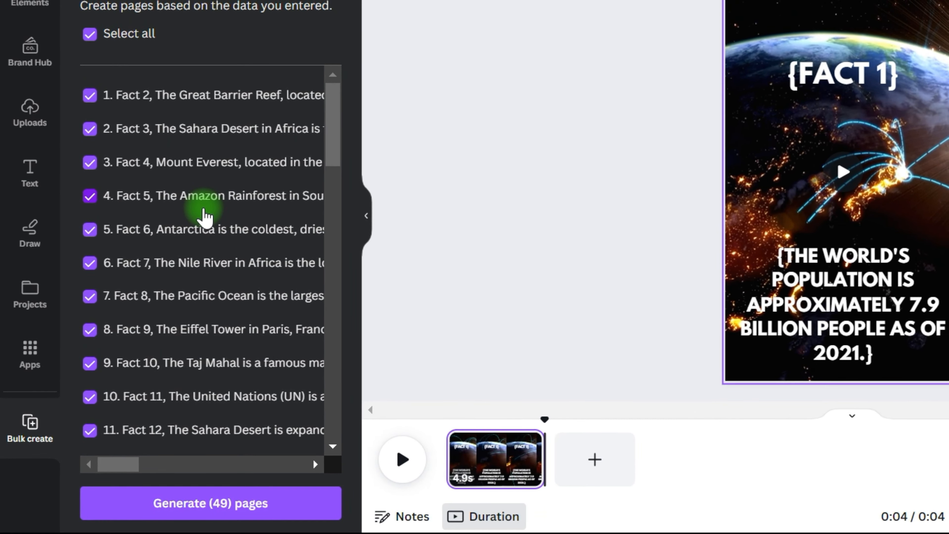
left_click(88, 108)
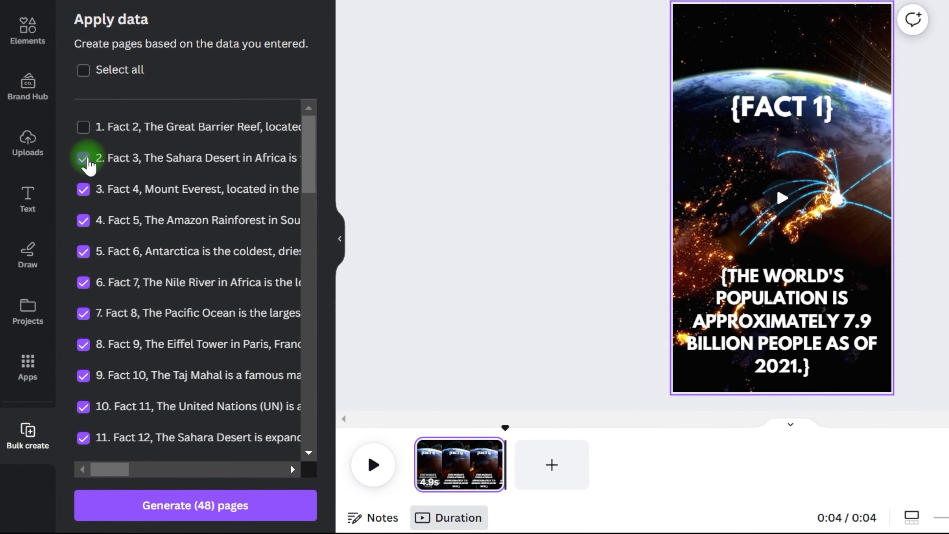
left_click(80, 139)
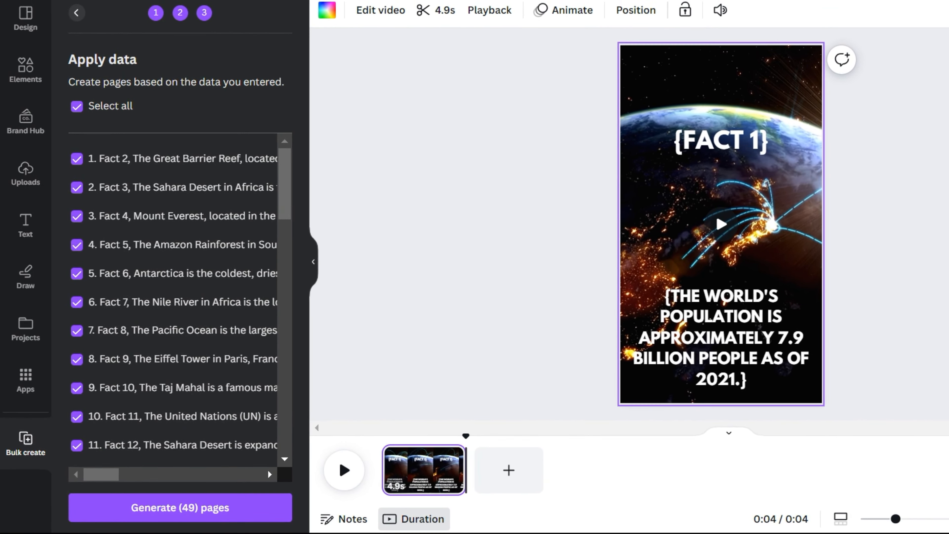
left_click(209, 507)
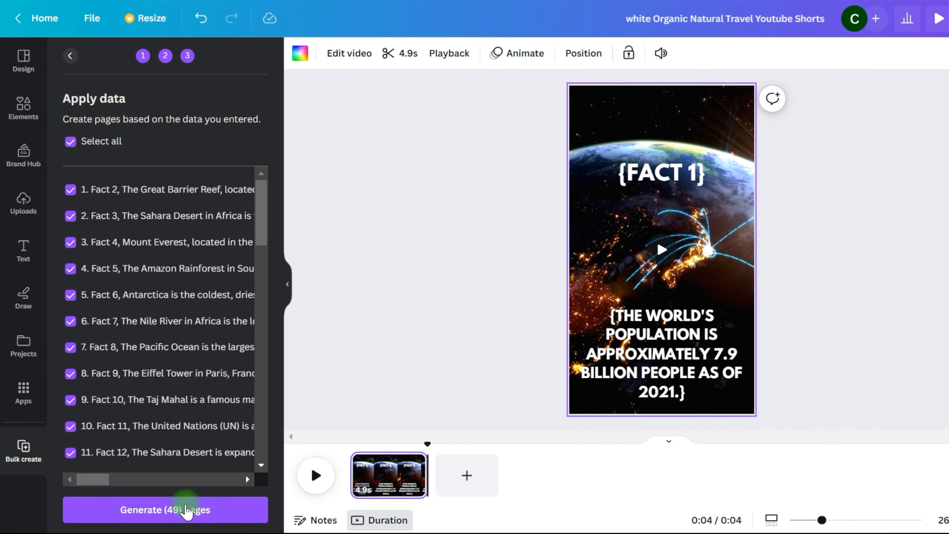
left_click(198, 505)
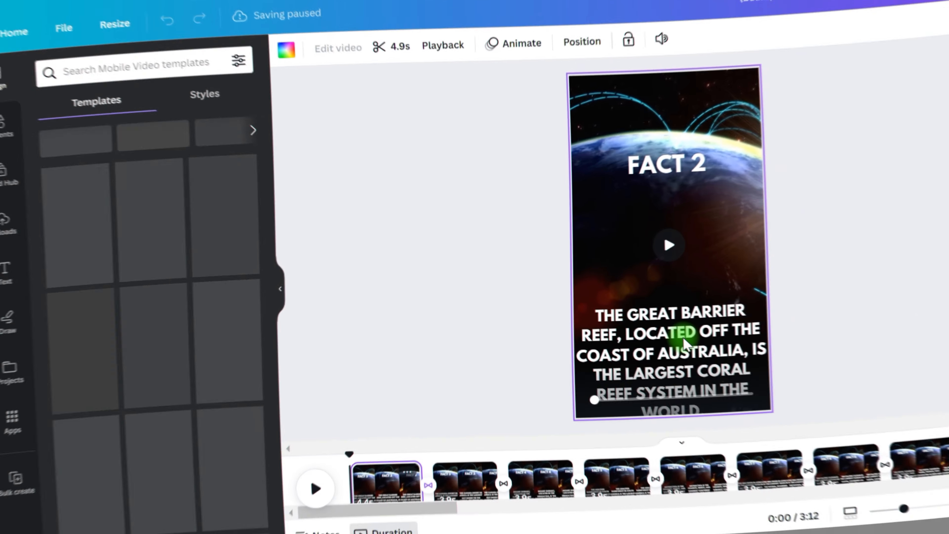
Move the Great Barrier Reef text up to fit on the Fact 2 page, and check the Fact 4 and Fact 5 pages
left_click(681, 339)
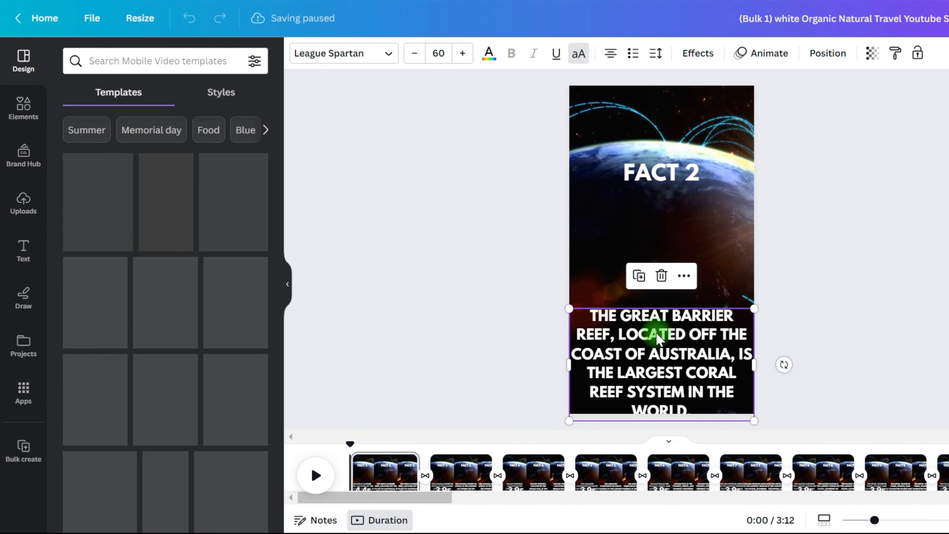
left_click_drag(674, 363, 675, 356)
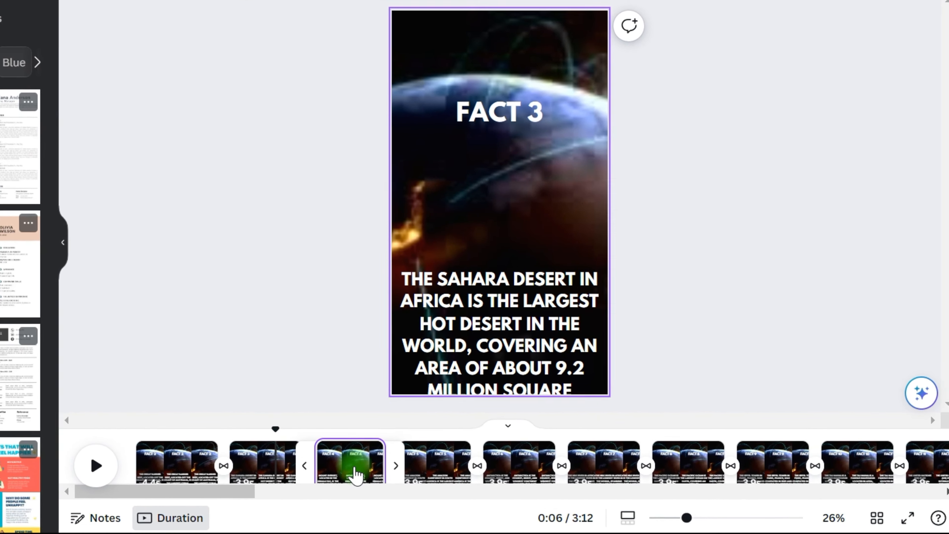
left_click(386, 468)
left_click(449, 464)
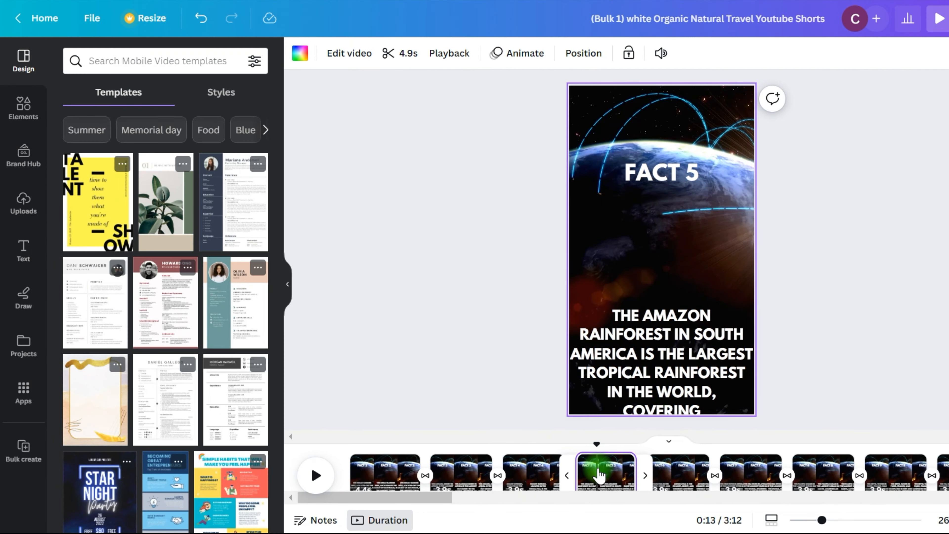
Add a 1-second leftward Slide transition between the Fact 2 and Fact 3 pages
left_click(425, 478)
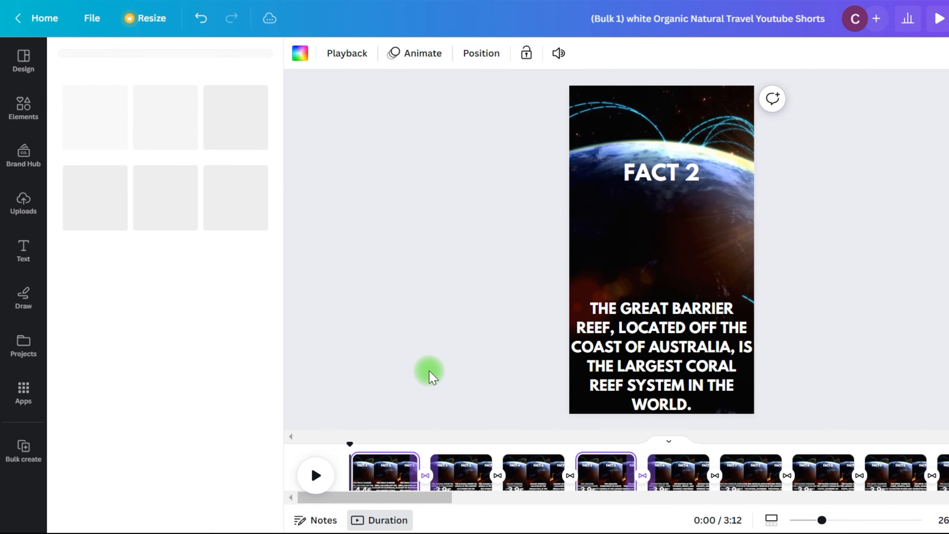
left_click(220, 114)
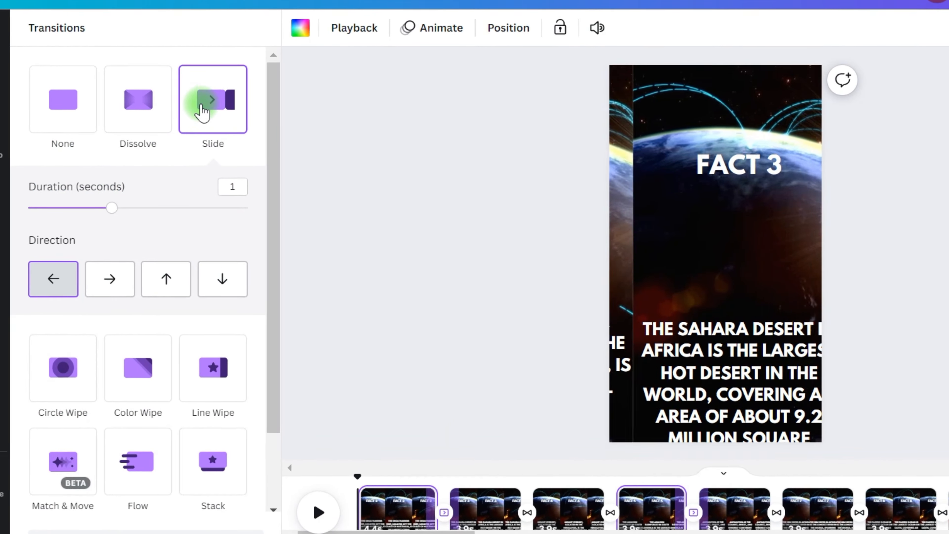
Try the Dissolve and Color Wipe transitions between the Fact 2 and Fact 3 pages, and settle on Line Wipe
left_click(142, 100)
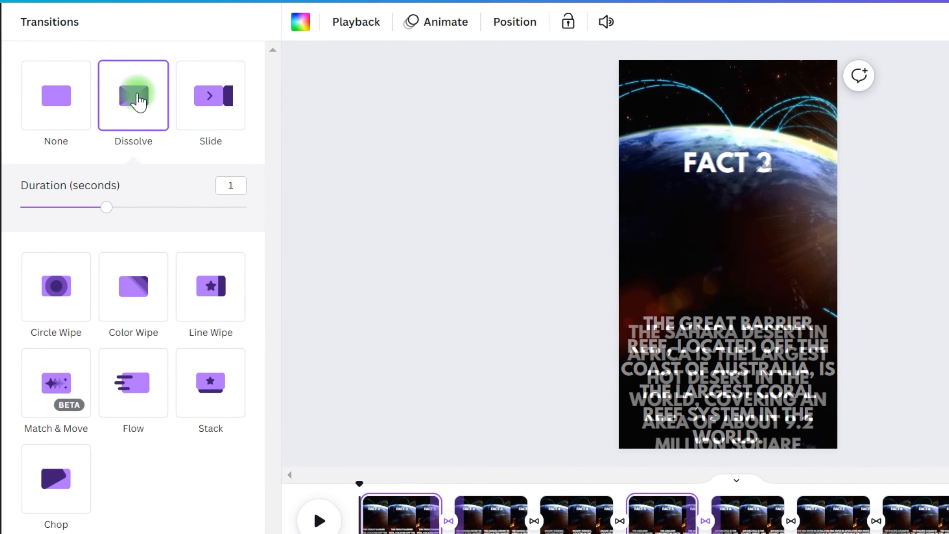
left_click(135, 289)
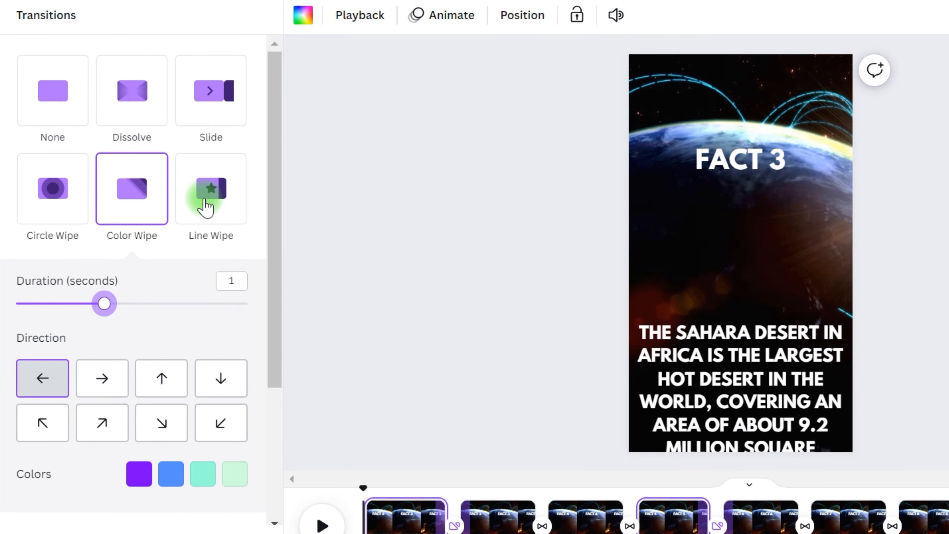
left_click(206, 207)
Add a 1-second leftward Line Wipe transition between the Fact 3 and Fact 4 pages, and play the video
left_click(545, 528)
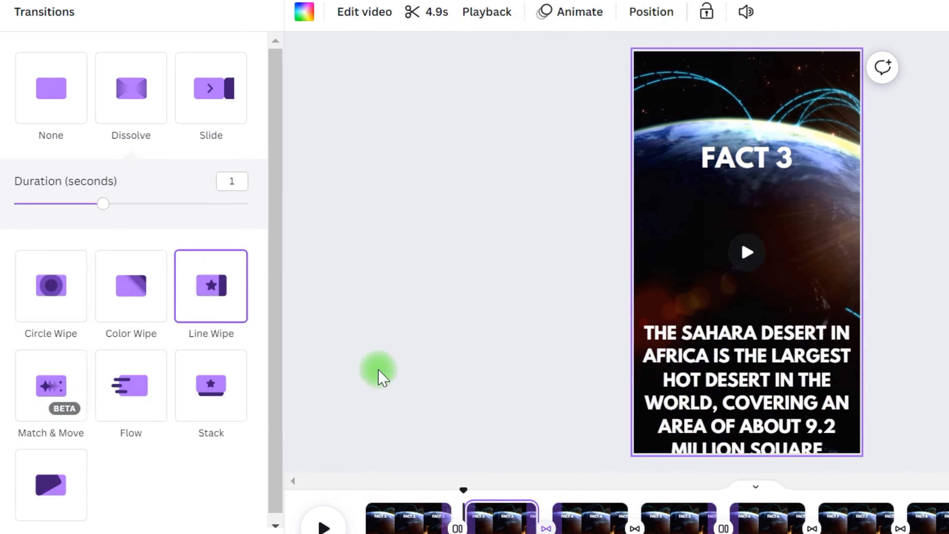
left_click(198, 93)
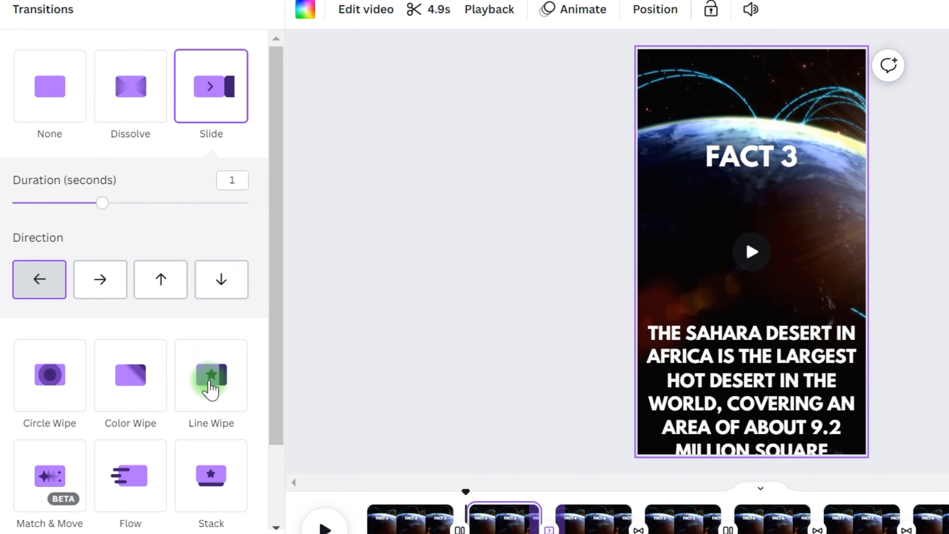
left_click(211, 389)
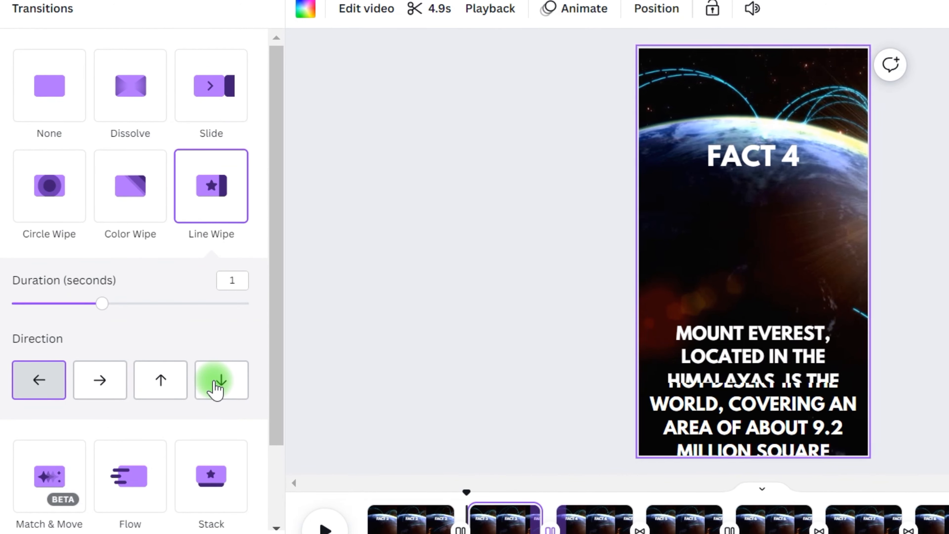
left_click(689, 505)
left_click(326, 527)
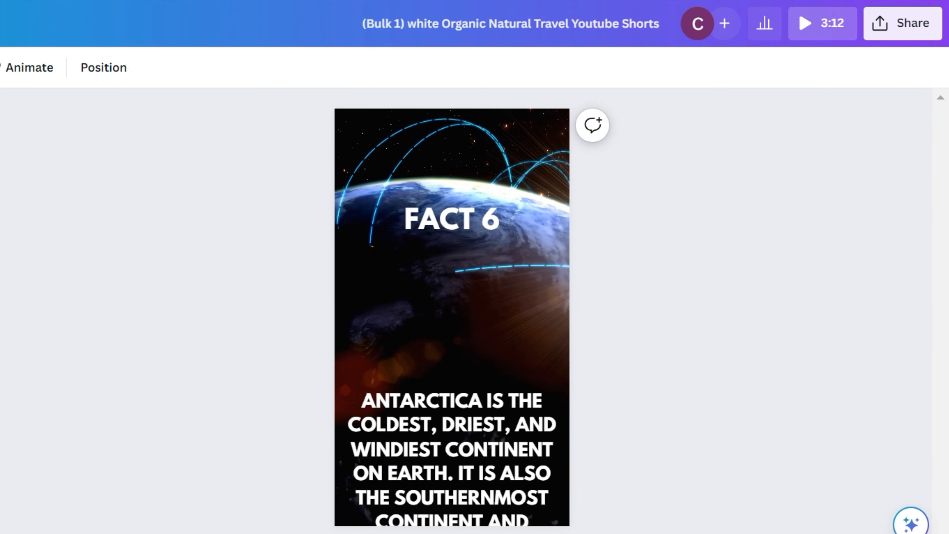
Download pages 1–3 of the design as a 1080p MP4 video
left_click(922, 34)
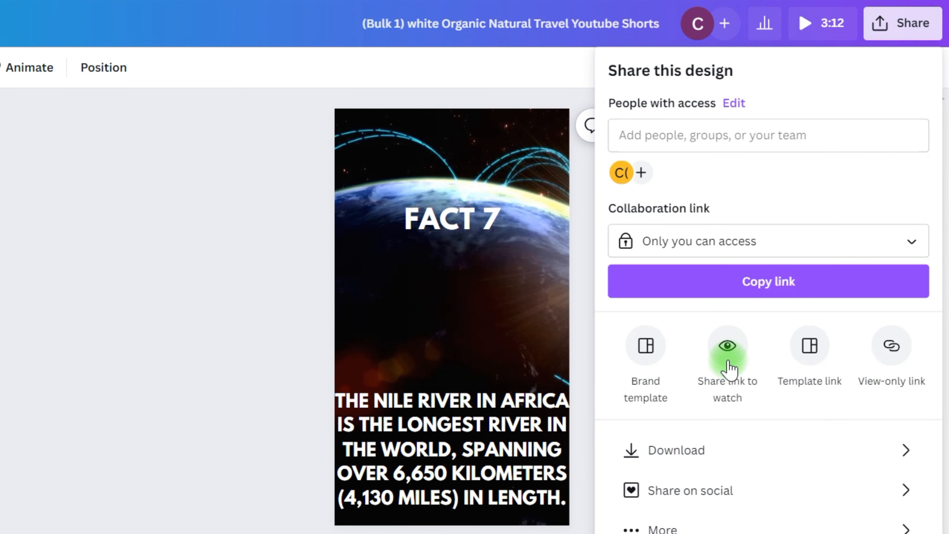
left_click(709, 445)
left_click(840, 136)
left_click(840, 136)
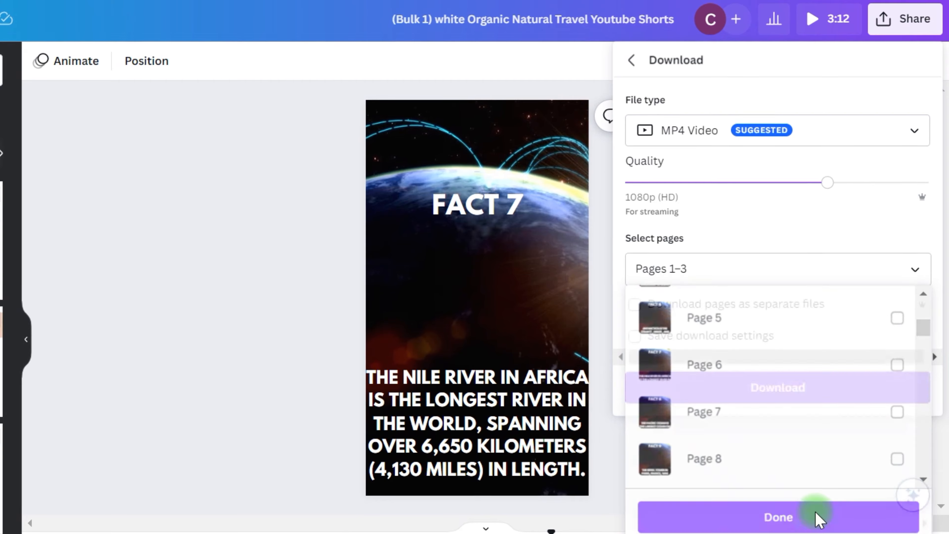
left_click(806, 389)
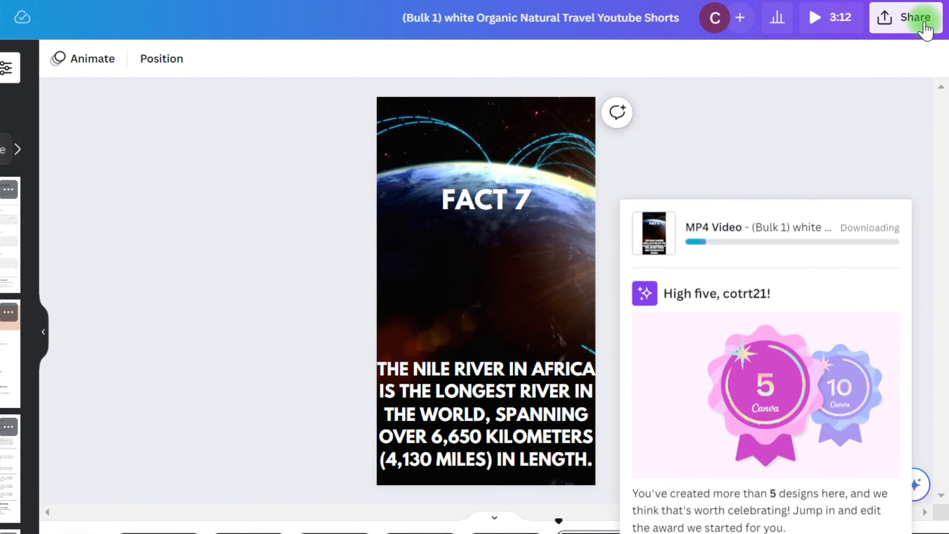
Download pages 4–6 of the design as another 1080p MP4 video
left_click(923, 23)
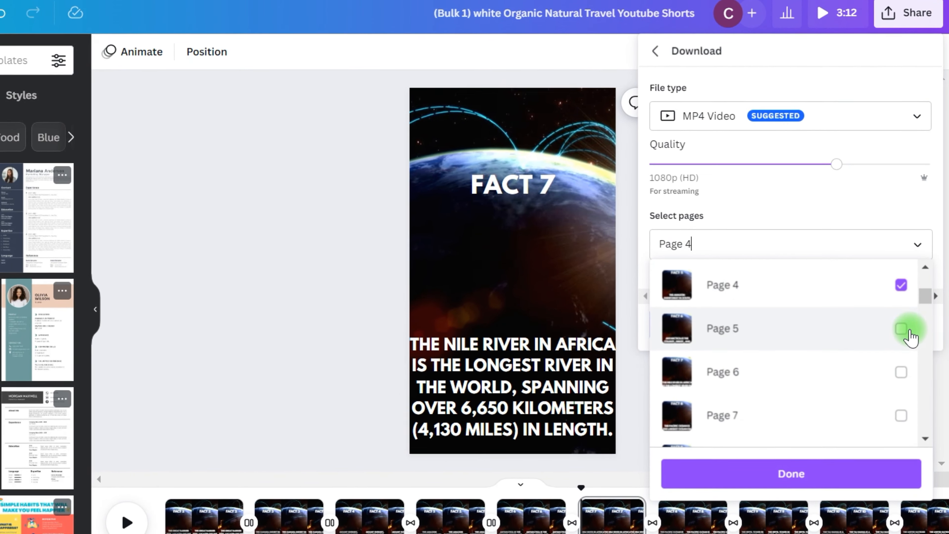
left_click(901, 374)
left_click(885, 466)
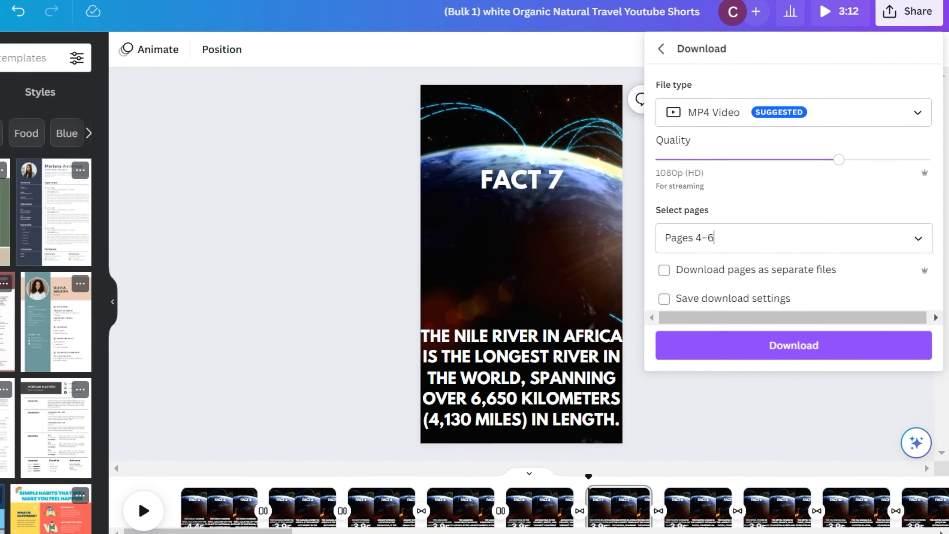
left_click(824, 350)
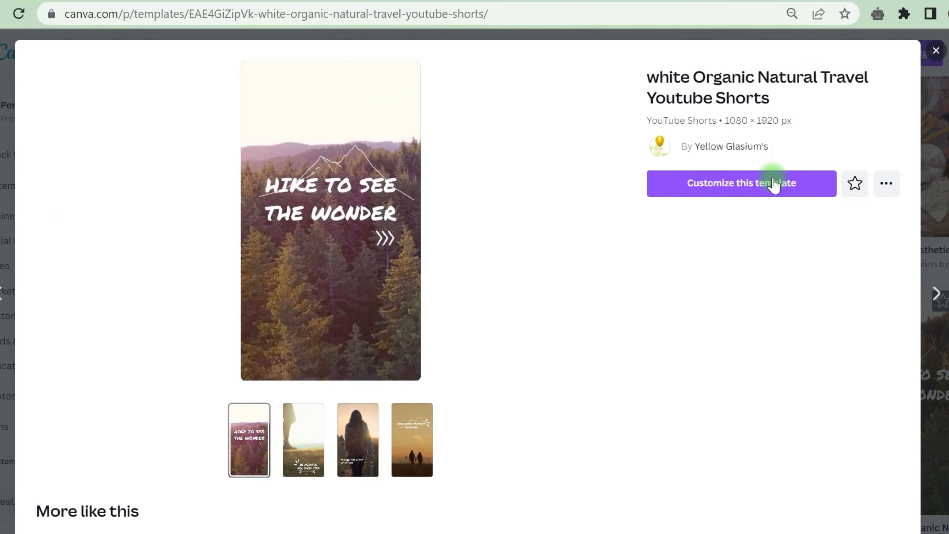
Start a new design from the white Organic Natural Travel Youtube Shorts template and delete every page except the first
left_click(774, 184)
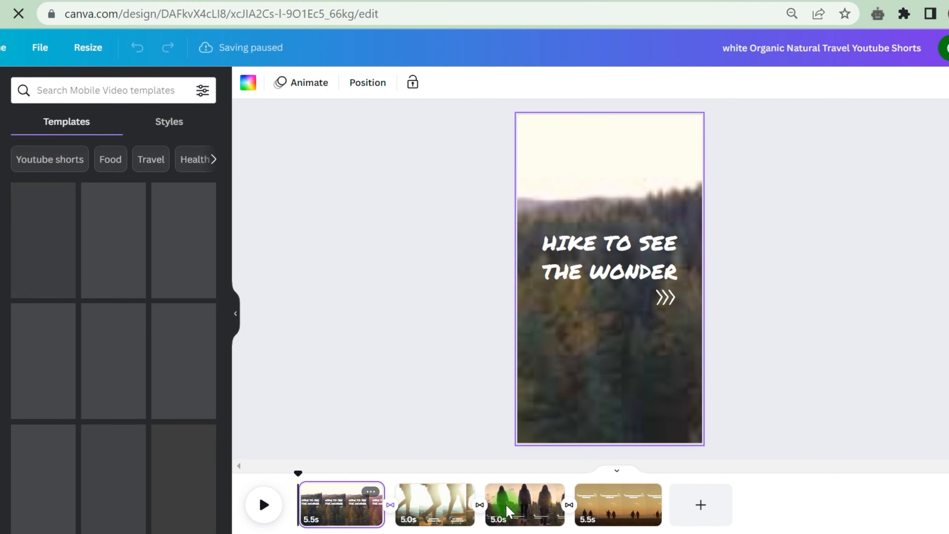
left_click(441, 508)
key("Delete")
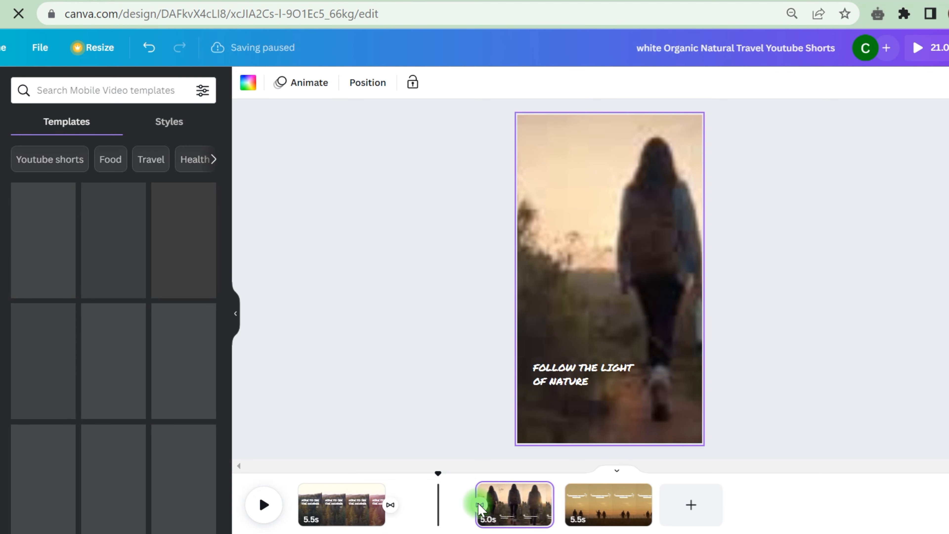
key("Delete")
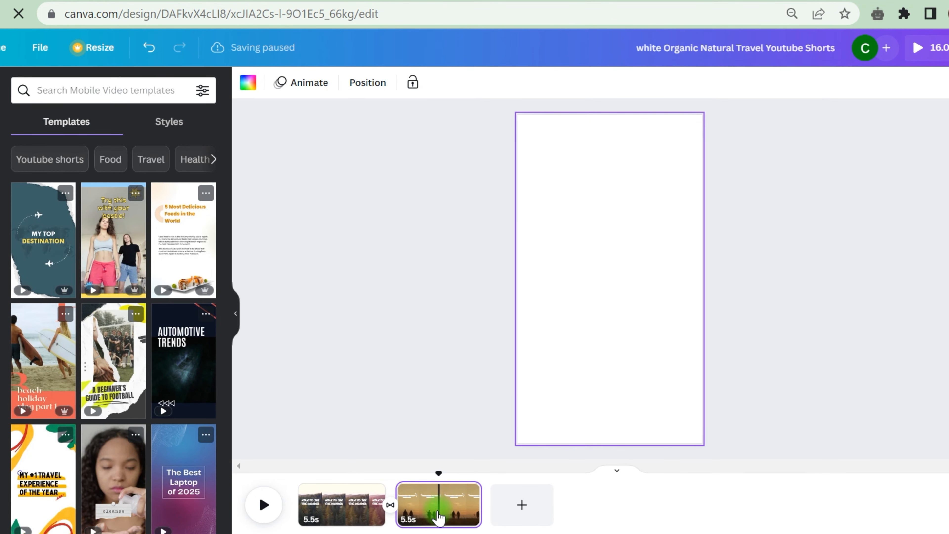
key("Delete")
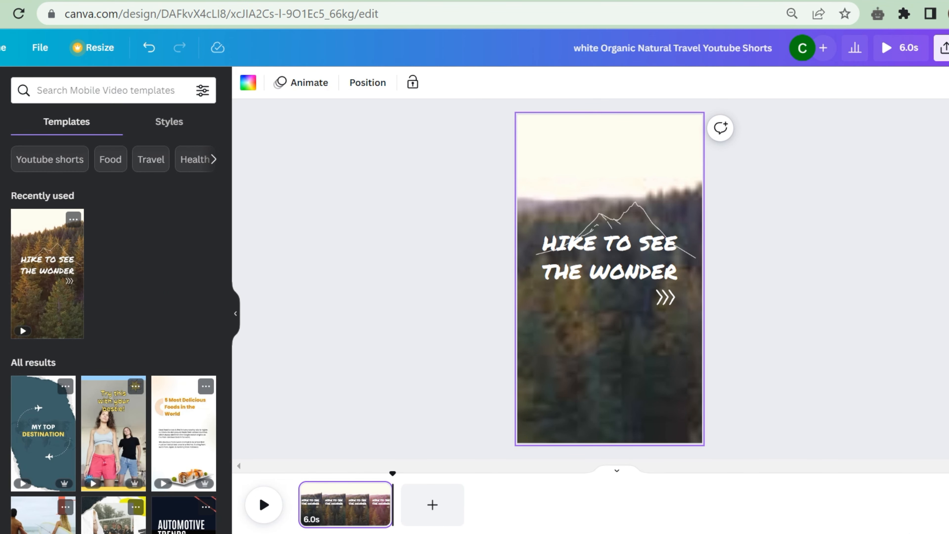
Switch to the world facts file in Google Sheets and create a new blank spreadsheet
left_click(144, 113)
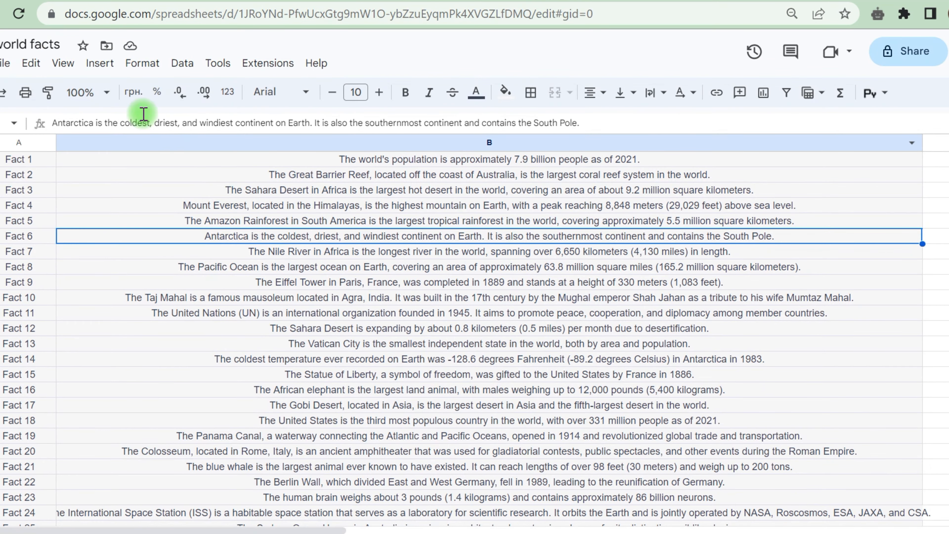
left_click(4, 64)
left_click(55, 86)
left_click(264, 94)
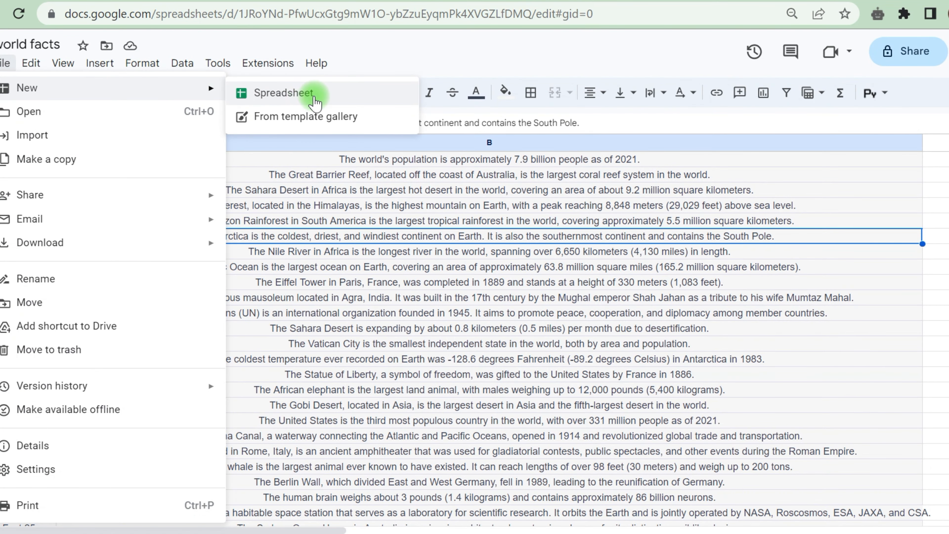
In a new ChatGPT chat, request 50 interesting facts about motivation in a two-column table, numbered "Fact 1", "Fact 2" beside the actual facts
left_click(50, 57)
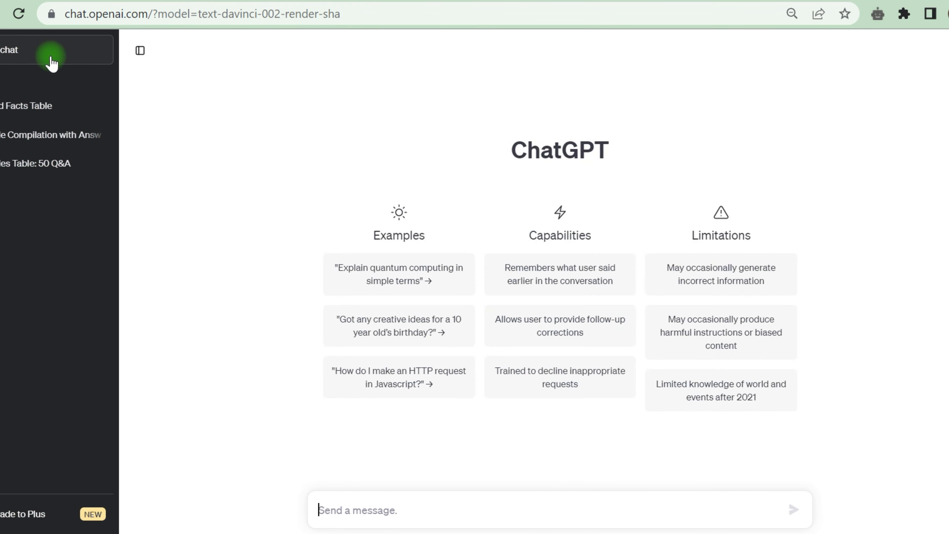
type("Create list of 50 facts interesting facts about the motivation - put in a tablewith 2 columns. In the First column Put the number order of the factfor example \"Fact 1\", \"Fact 2\", etc. In the second column put the actual fact.")
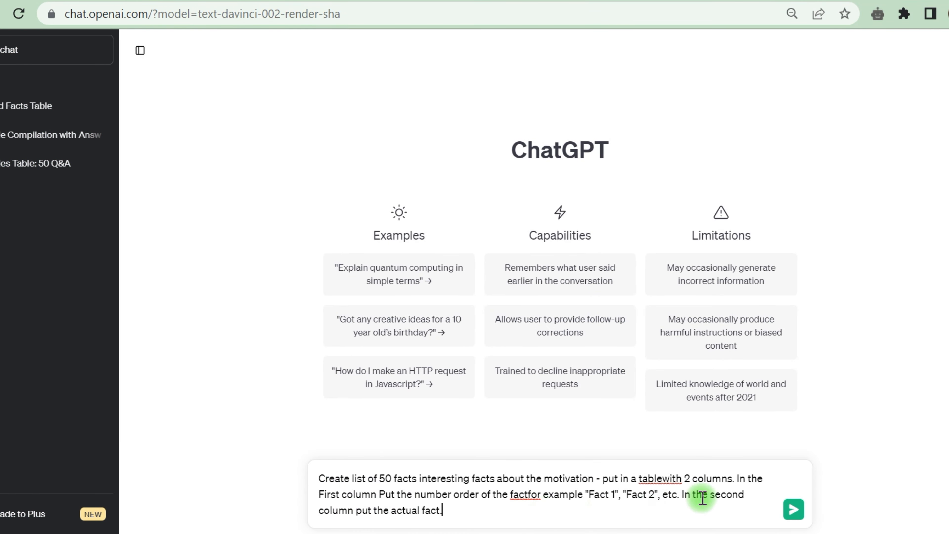
left_click(783, 508)
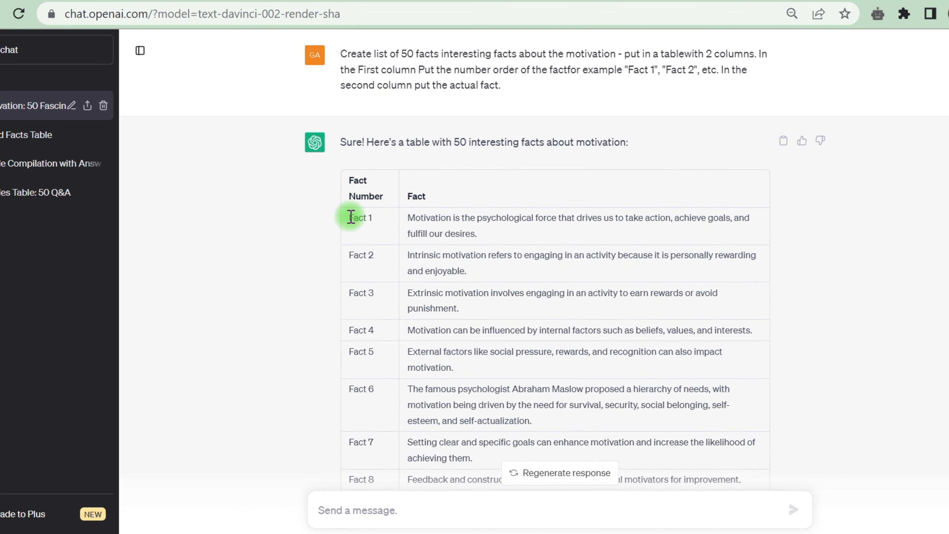
Copy the Fact 1 to Fact 50 table rows and paste them into the new Google Sheets spreadsheet from cell A1
left_click_drag(369, 222, 634, 406)
right_click(612, 388)
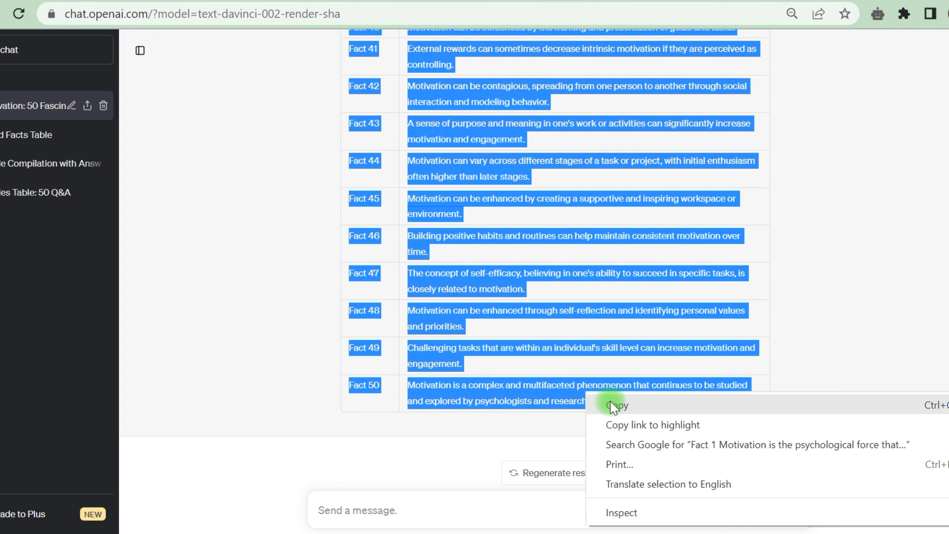
left_click(670, 403)
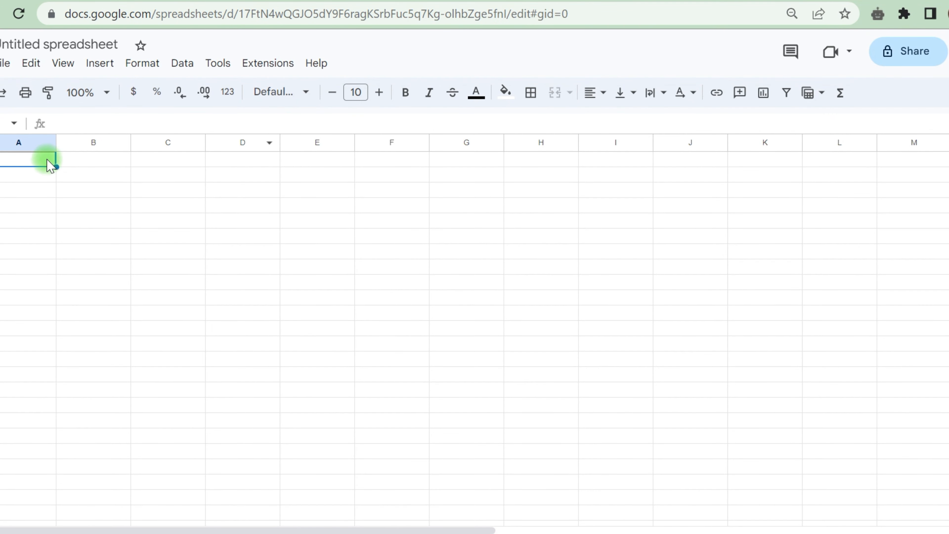
key("ctrl+v")
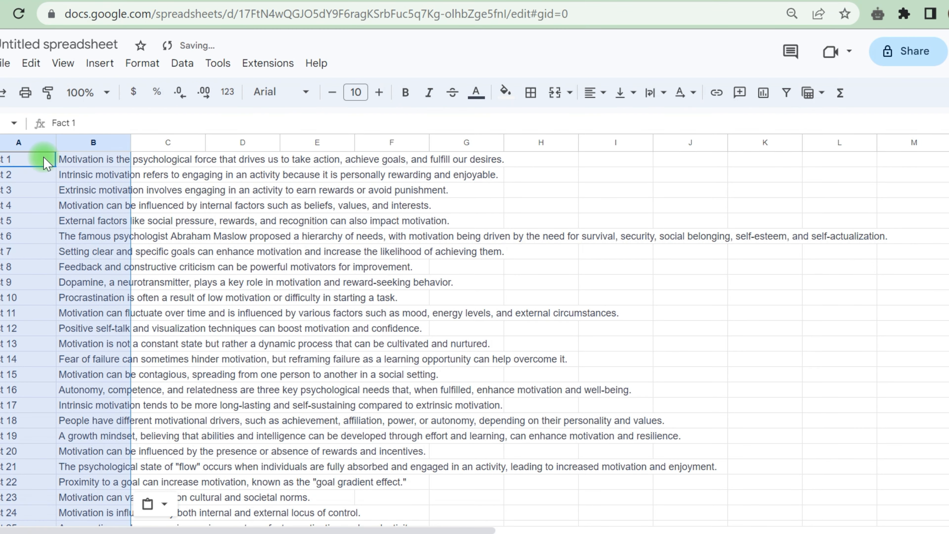